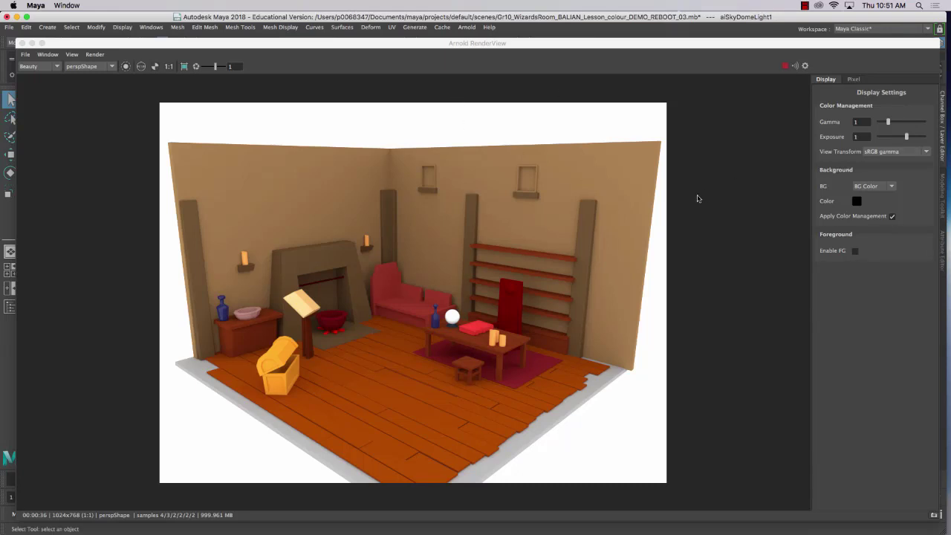
# Close the Arnold RenderView so the Wizard's Room scene shows in Maya's main workspace.
pyautogui.moveTo(135, 43); pyautogui.dragTo(130, 36)
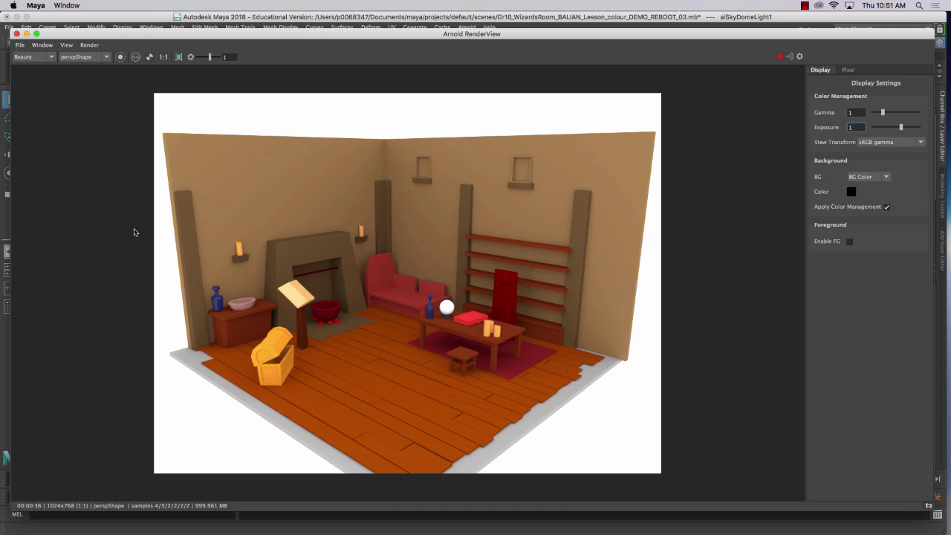
pyautogui.click(27, 34)
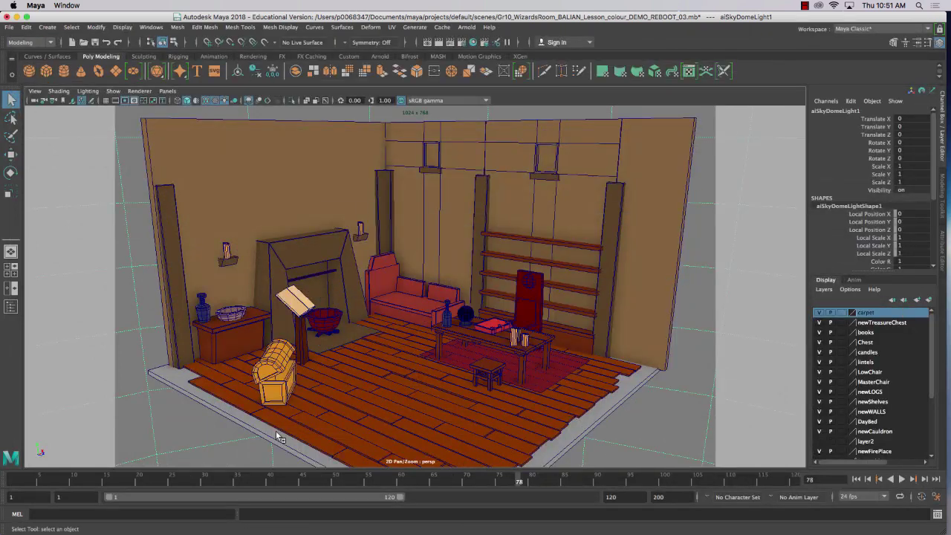
# Tumble and track the perspective view until the whole wizard's room is framed.
pyautogui.keyDown('alt'); pyautogui.moveTo(433, 361); pyautogui.dragTo(423, 339); pyautogui.keyUp('alt')
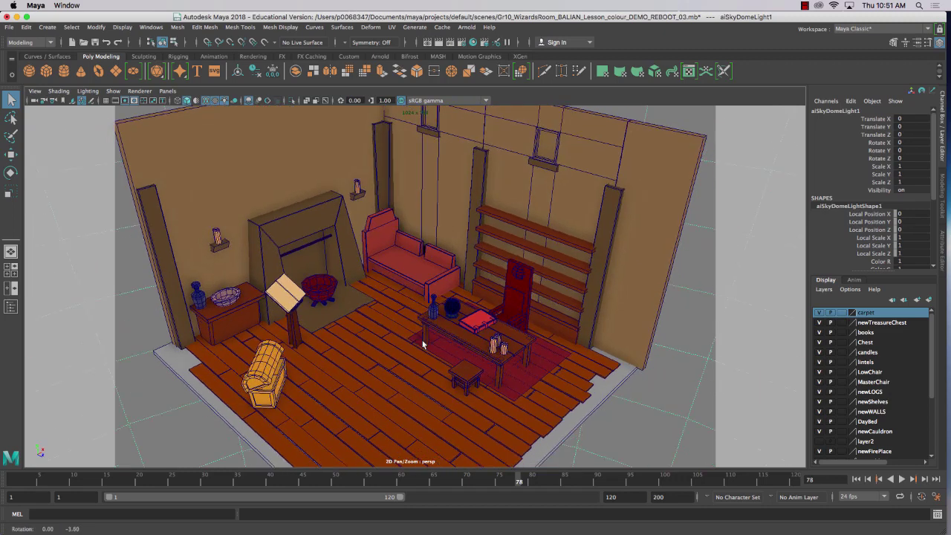
pyautogui.keyDown('alt'); pyautogui.moveTo(508, 323); pyautogui.dragTo(441, 357, button='middle'); pyautogui.keyUp('alt')
pyautogui.keyDown('alt'); pyautogui.moveTo(441, 357); pyautogui.dragTo(433, 333); pyautogui.keyUp('alt')
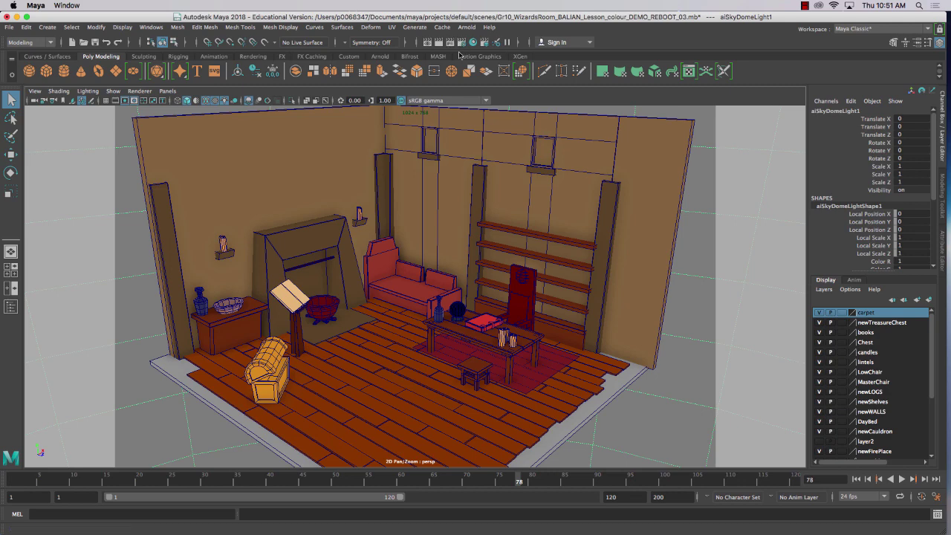
# Open Render Settings and set Render Using to Arnold Renderer.
pyautogui.click(460, 42)
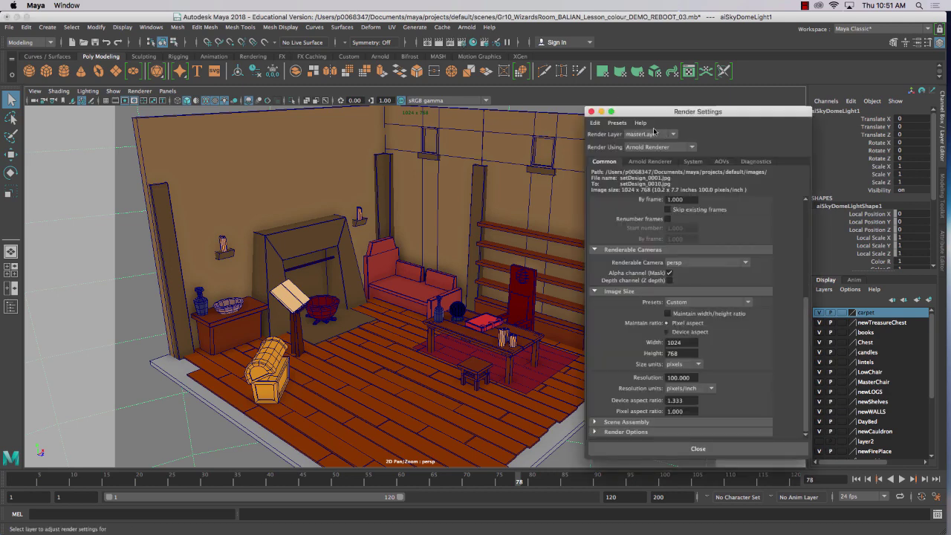
pyautogui.moveTo(649, 113); pyautogui.dragTo(546, 89)
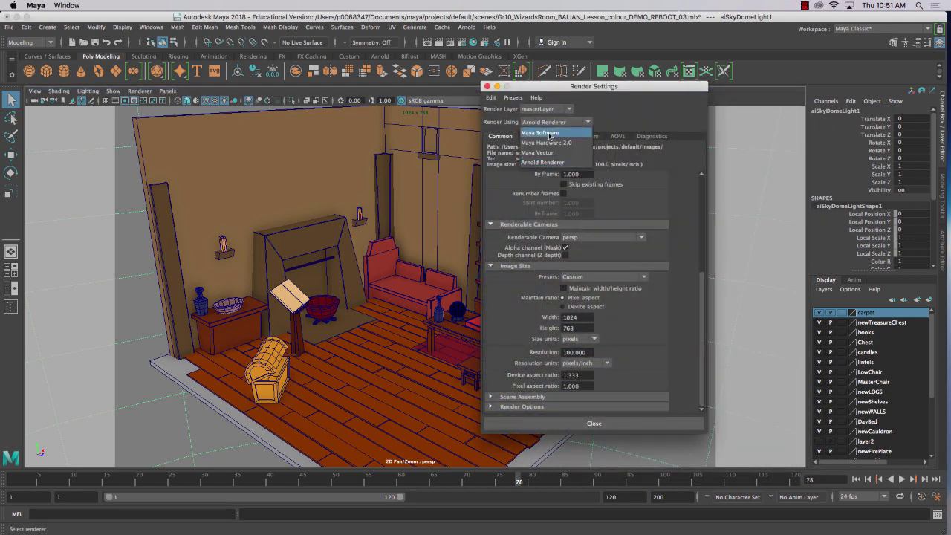
pyautogui.click(556, 122)
pyautogui.click(551, 128)
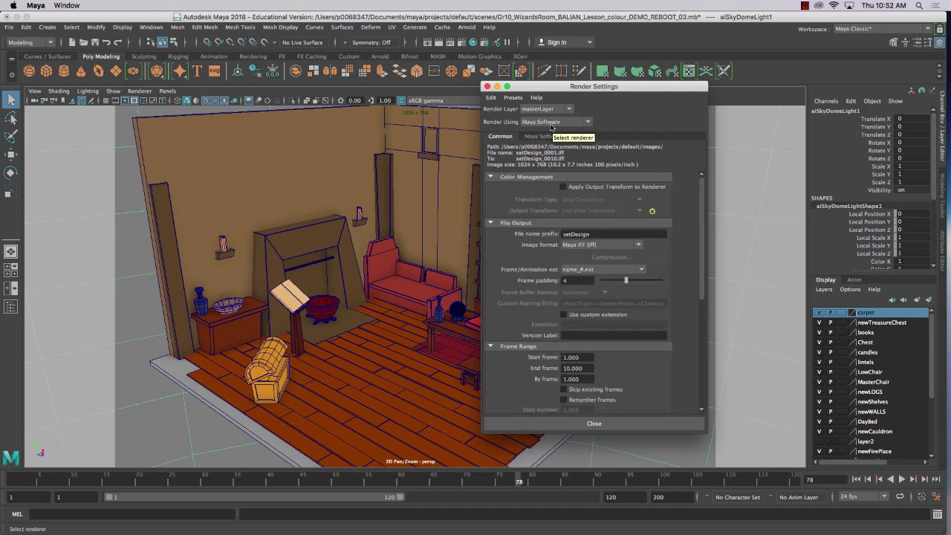
pyautogui.click(552, 122)
pyautogui.click(550, 163)
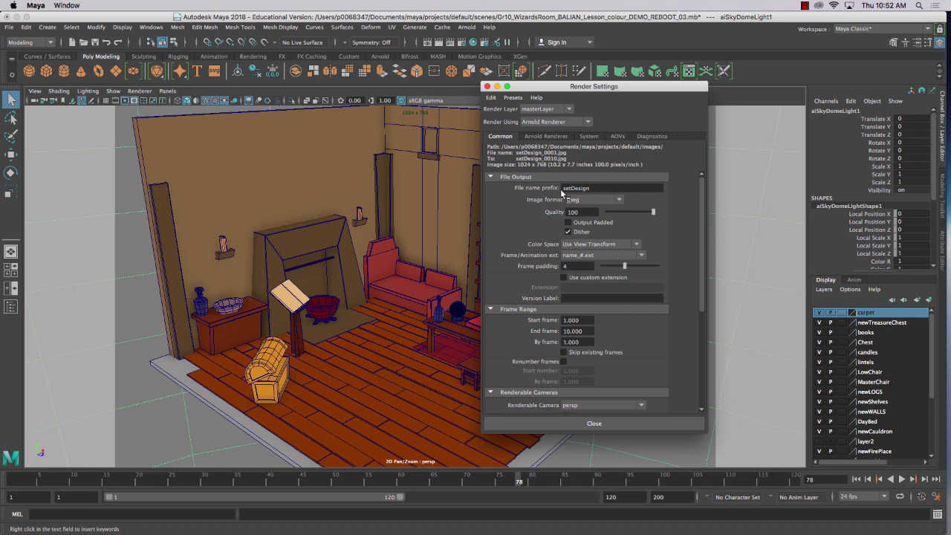
# Set the file name prefix to MysetDesign, keeping jpeg format and name_#.ext frame naming.
pyautogui.click(564, 189)
pyautogui.write('B_')
pyautogui.click(582, 201)
pyautogui.click(582, 200)
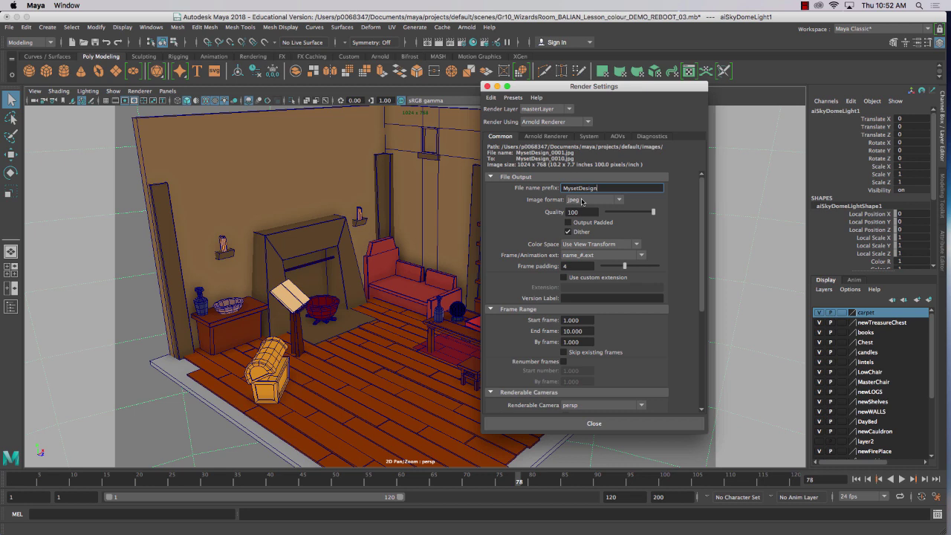
pyautogui.click(611, 256)
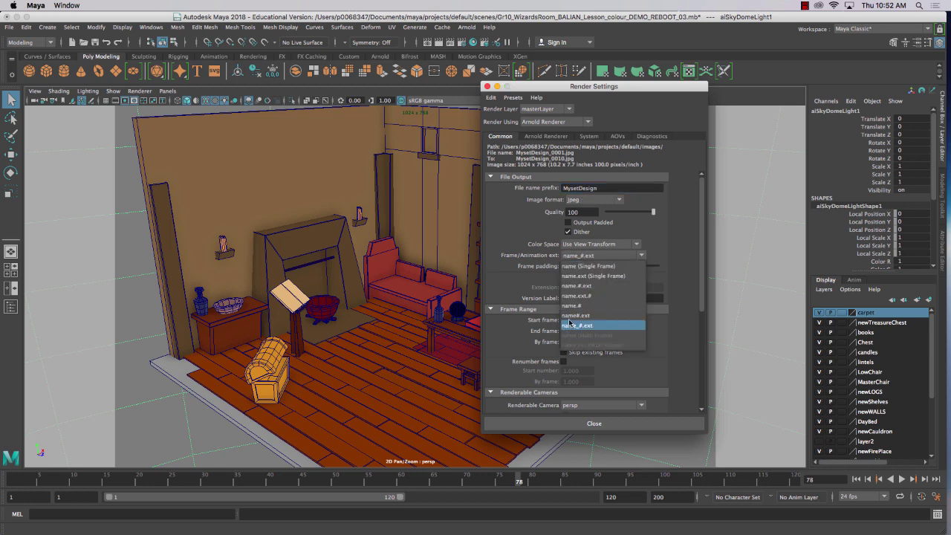
pyautogui.click(577, 325)
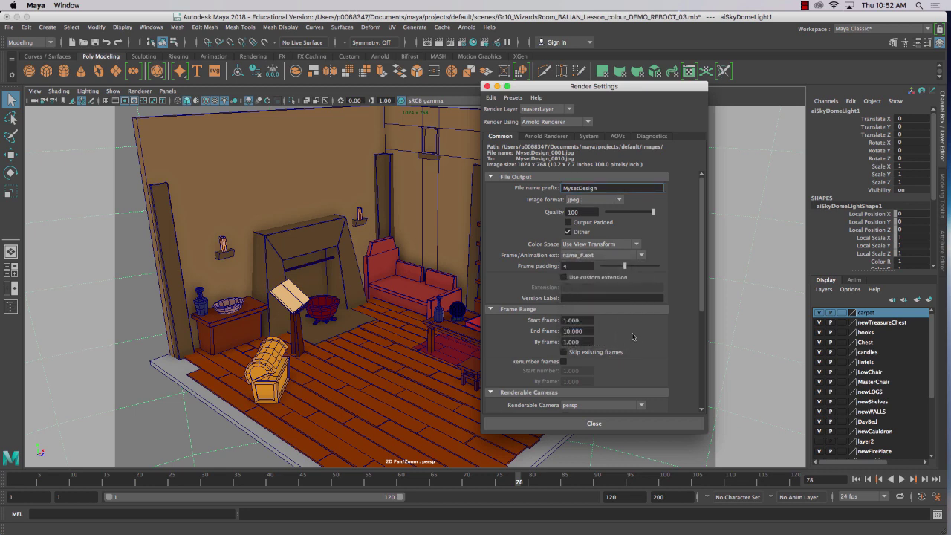
# Choose the HD_1080 image size preset for 1920 × 1080 output.
pyautogui.scroll(-2, 637, 334)
pyautogui.scroll(-2, 637, 335)
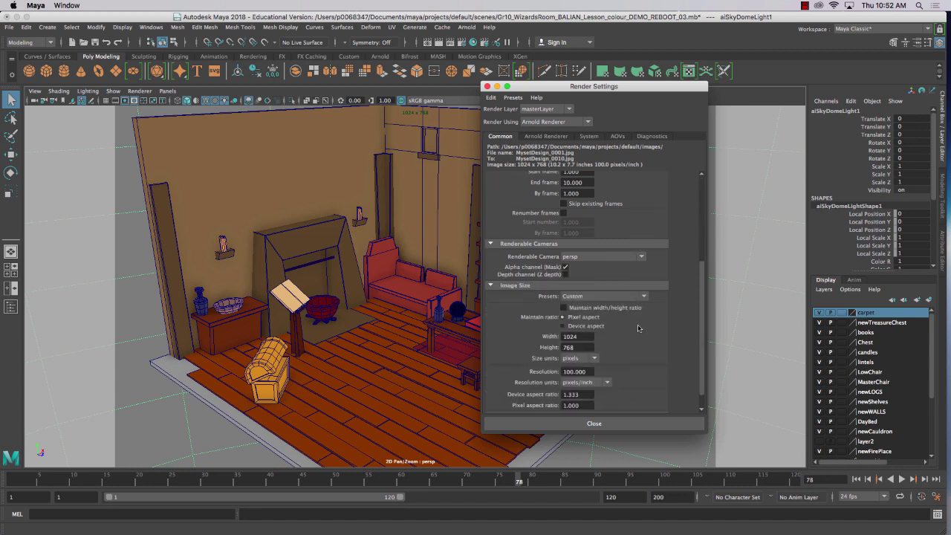
pyautogui.scroll(-2, 639, 330)
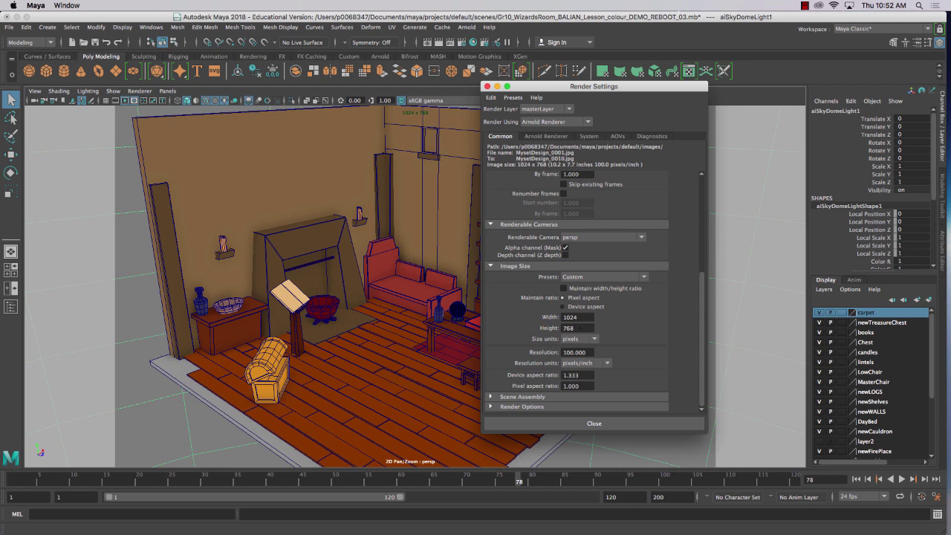
pyautogui.click(584, 278)
pyautogui.moveTo(644, 302); pyautogui.dragTo(643, 319)
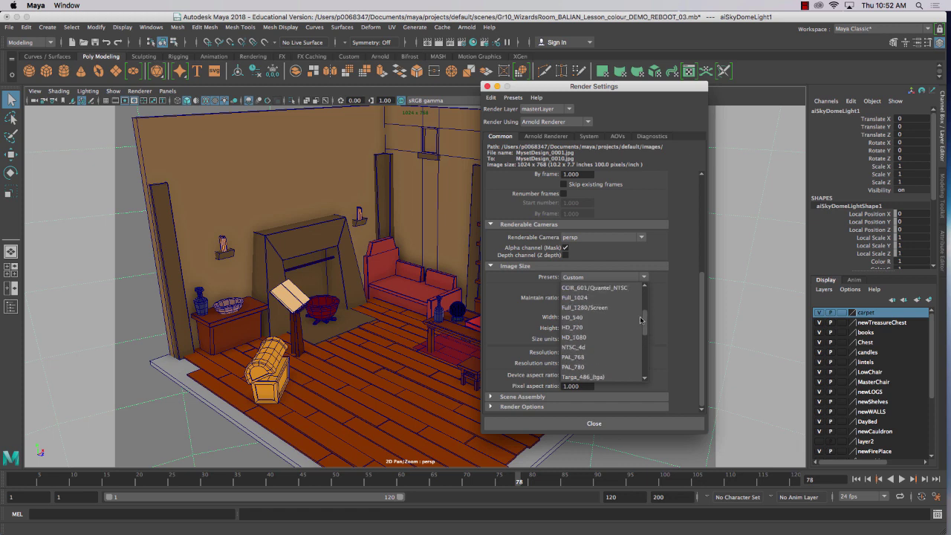
pyautogui.click(582, 339)
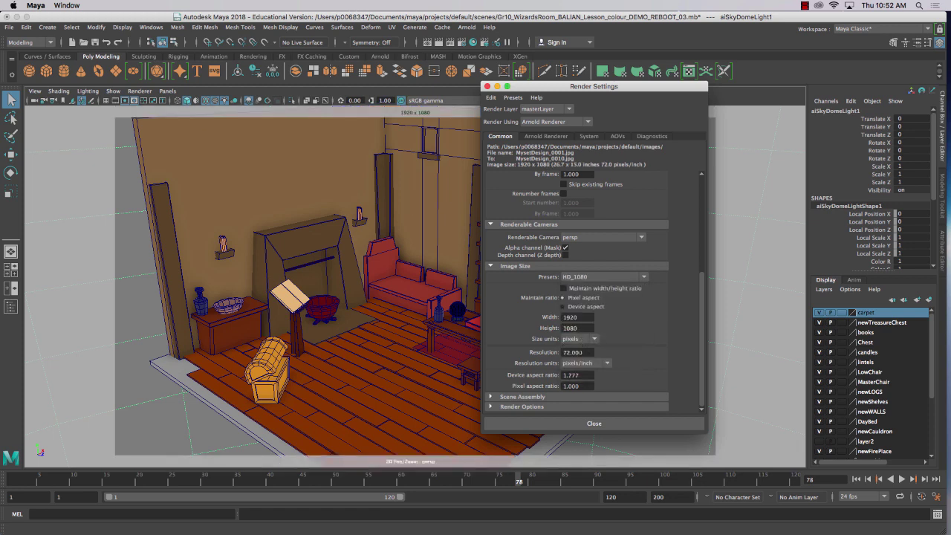
# Set the resolution to 150 pixels per inch and bring up Arnold's sampling settings.
pyautogui.moveTo(585, 353); pyautogui.dragTo(537, 354)
pyautogui.write('150')
pyautogui.press('Return')
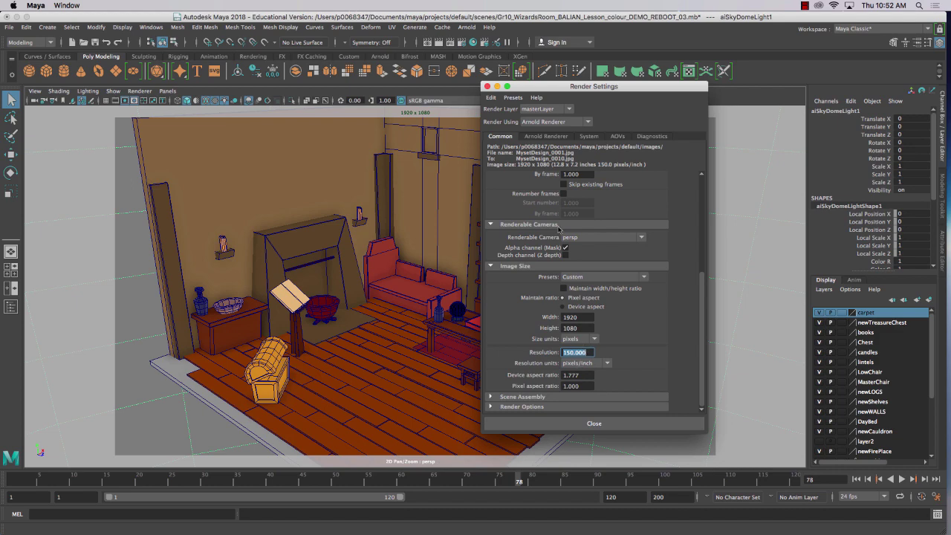
pyautogui.click(548, 136)
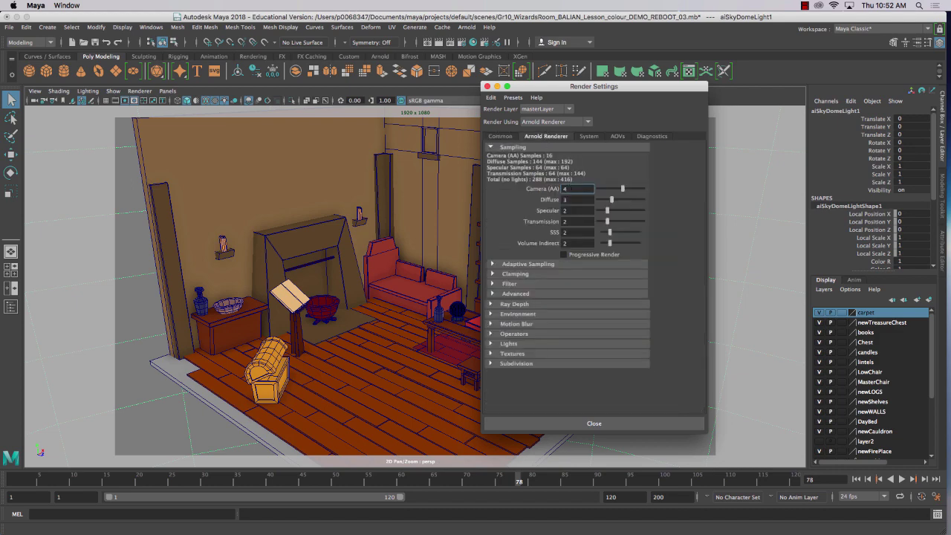
# Commit Camera (AA) 6 and Diffuse 3 in Sampling, then close the Render Settings window.
pyautogui.press('Tab')
pyautogui.write('2')
pyautogui.hotkey('shift', 'Tab')
pyautogui.press('Tab')
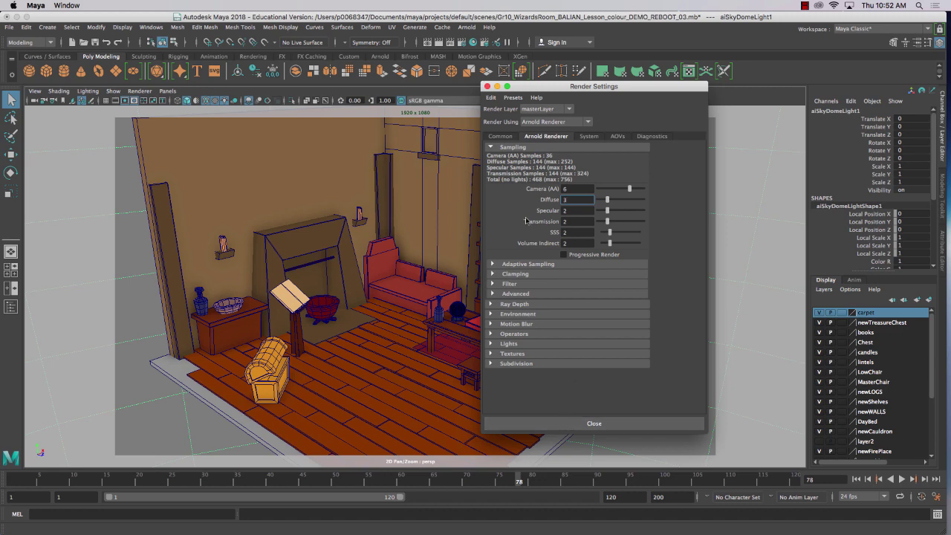
pyautogui.write('3')
pyautogui.press('Return')
pyautogui.click(488, 86)
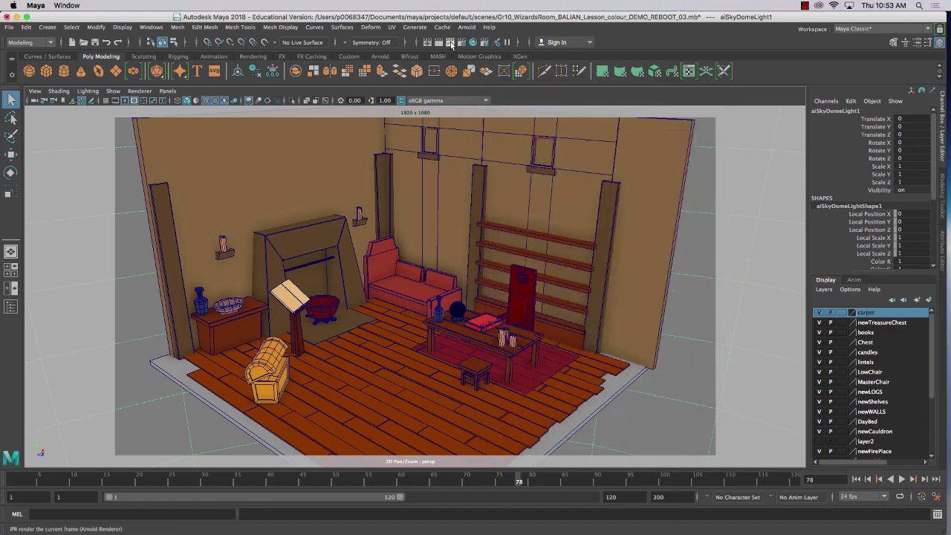
pyautogui.click(450, 43)
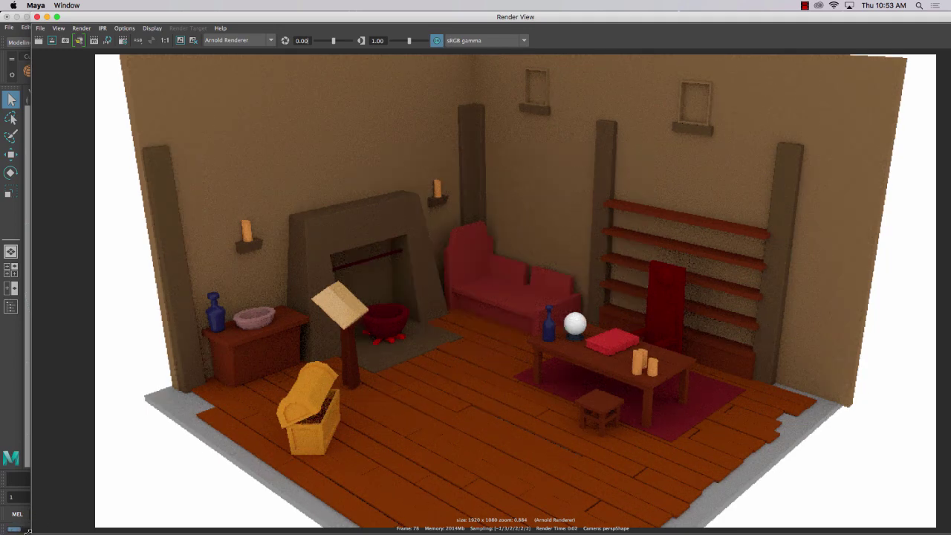
pyautogui.moveTo(104, 519); pyautogui.dragTo(69, 484)
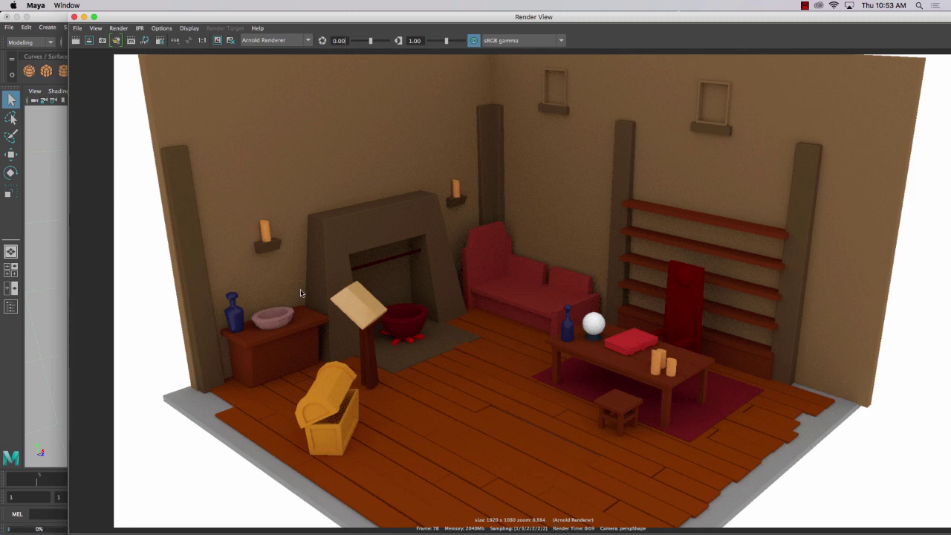
pyautogui.click(73, 16)
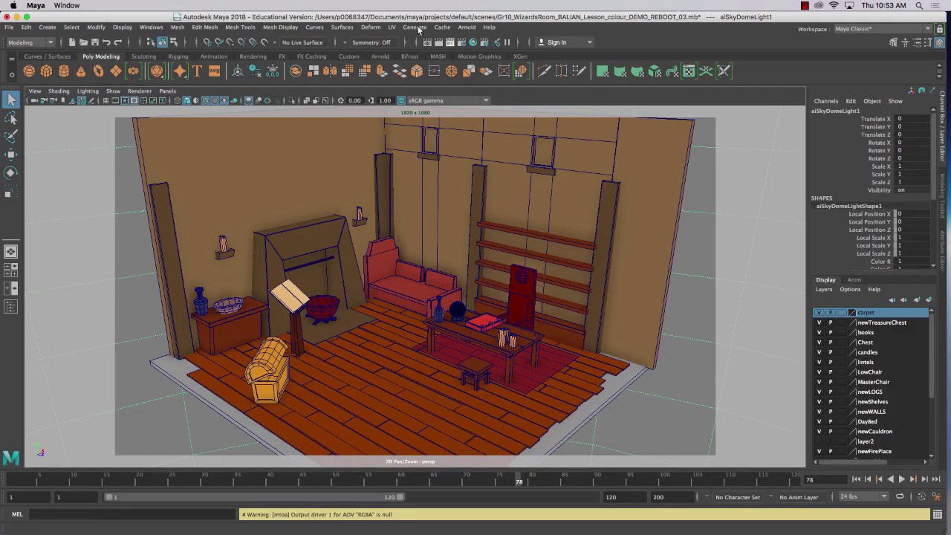
# Set Camera (AA) to 3 and Diffuse to 2, then render the current frame with Arnold.
pyautogui.click(461, 43)
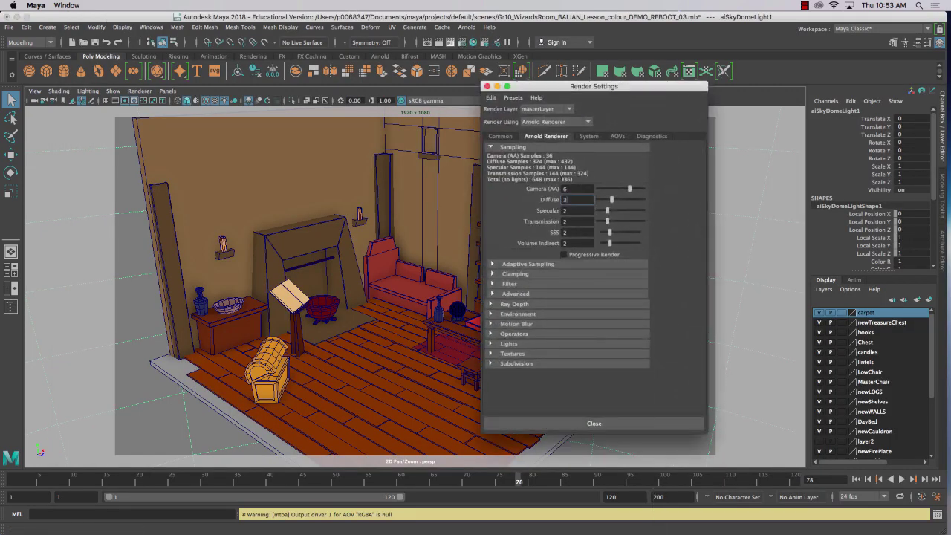
pyautogui.click(577, 189)
pyautogui.press('Tab')
pyautogui.write('2')
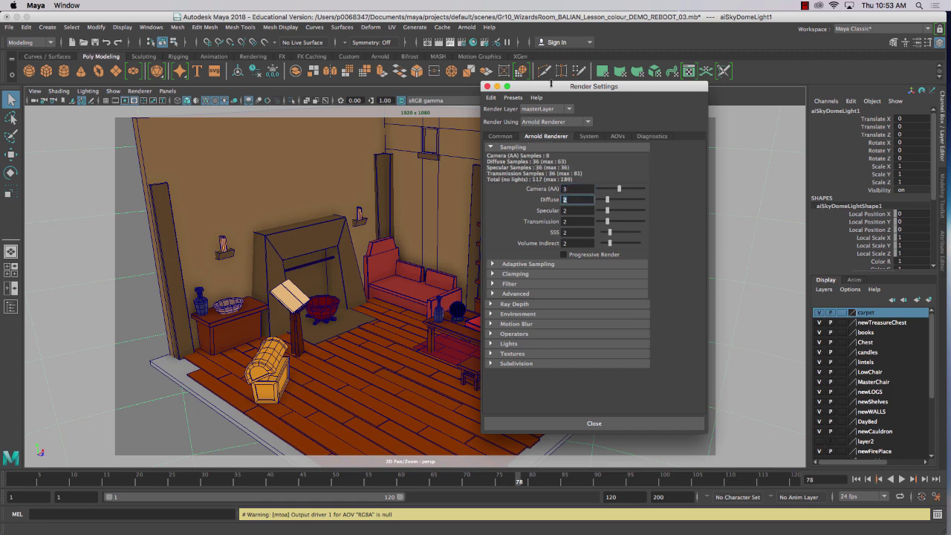
pyautogui.moveTo(533, 89); pyautogui.dragTo(652, 69)
pyautogui.click(457, 46)
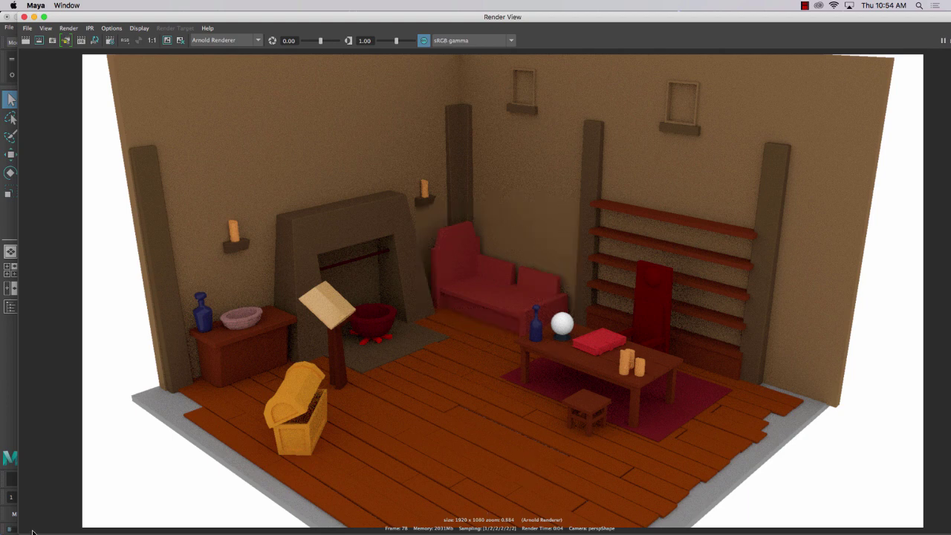
# Narrow the Render View, keep the current render, and open its File menu.
pyautogui.moveTo(19, 526); pyautogui.dragTo(73, 524)
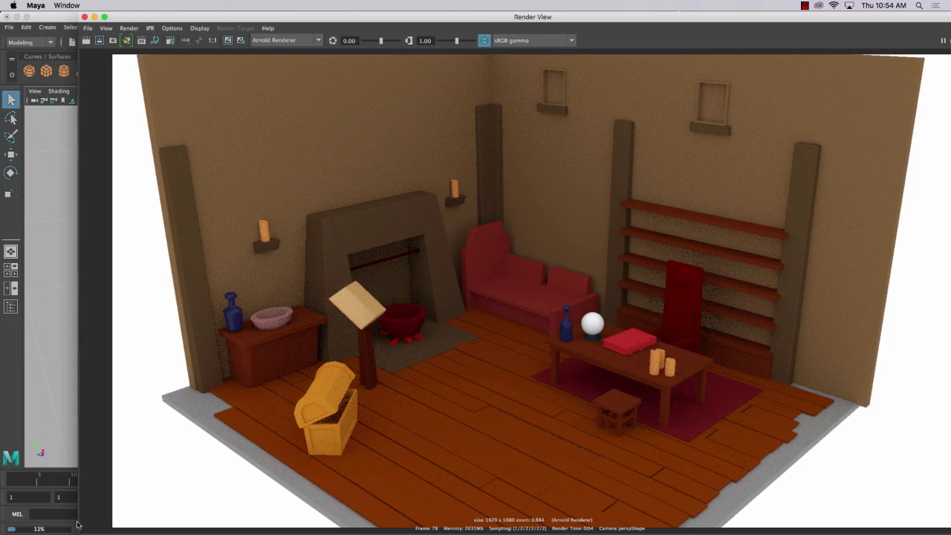
pyautogui.click(806, 5)
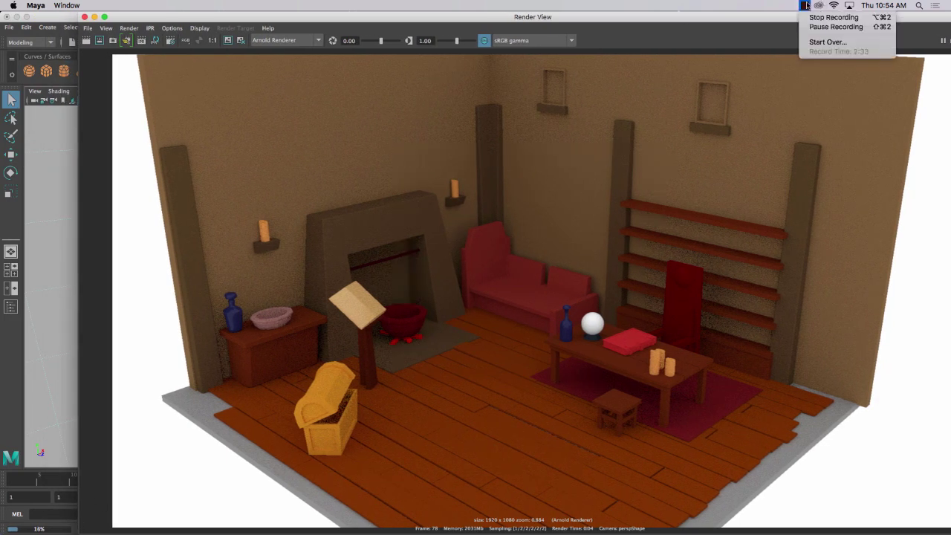
pyautogui.click(825, 27)
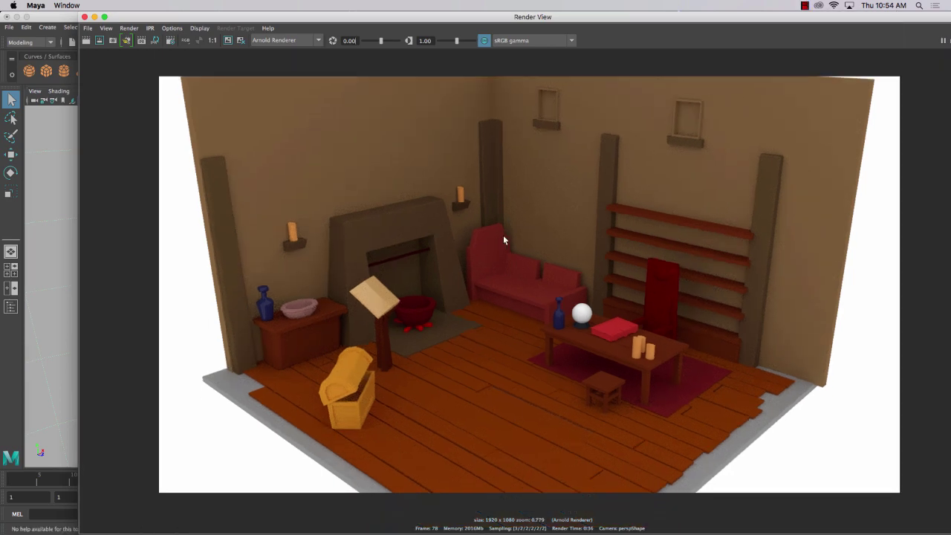
pyautogui.scroll(-1, 503, 235)
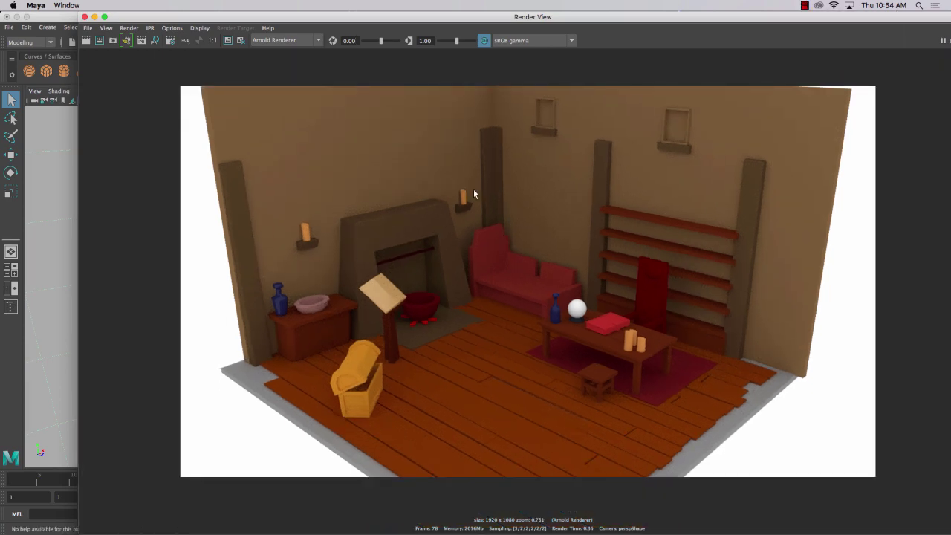
pyautogui.click(228, 41)
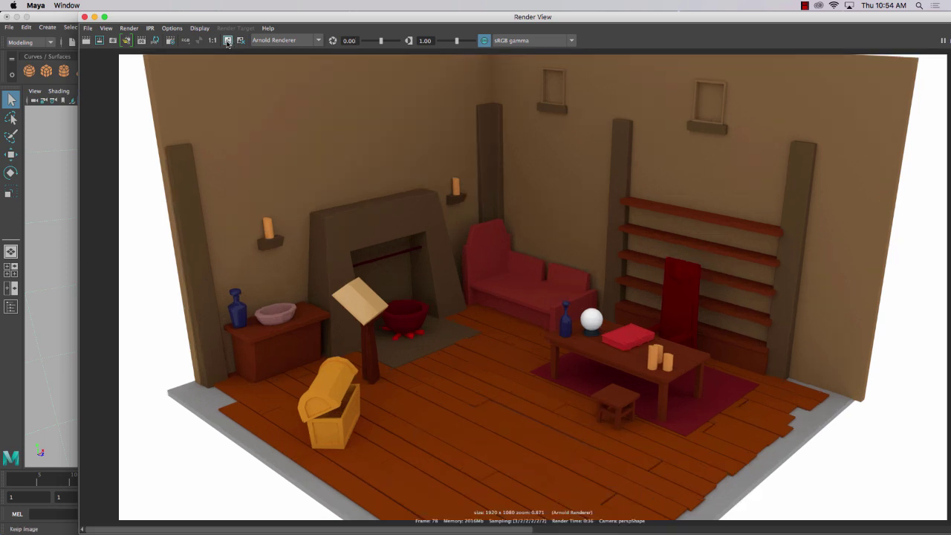
pyautogui.click(88, 28)
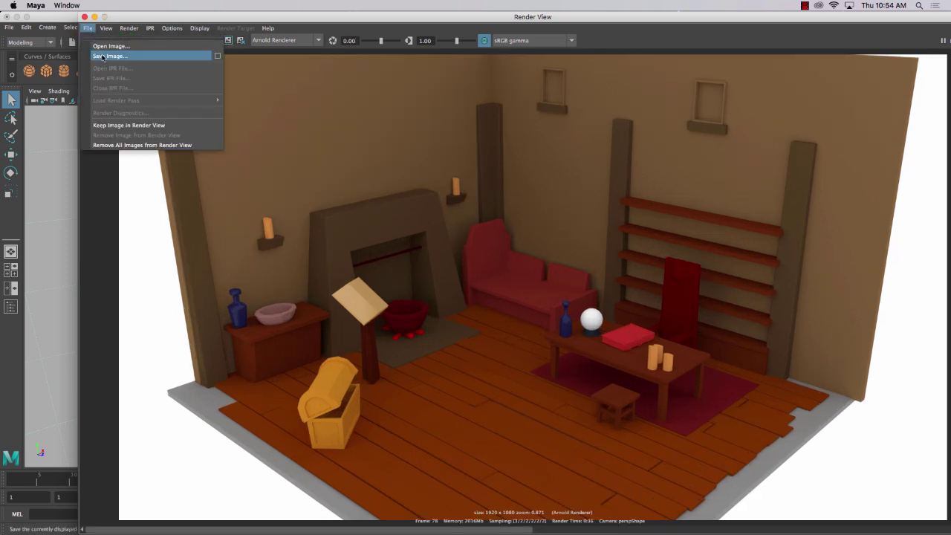
# Save the render as the JPEG 'TestRender' in the project's images folder.
pyautogui.click(103, 58)
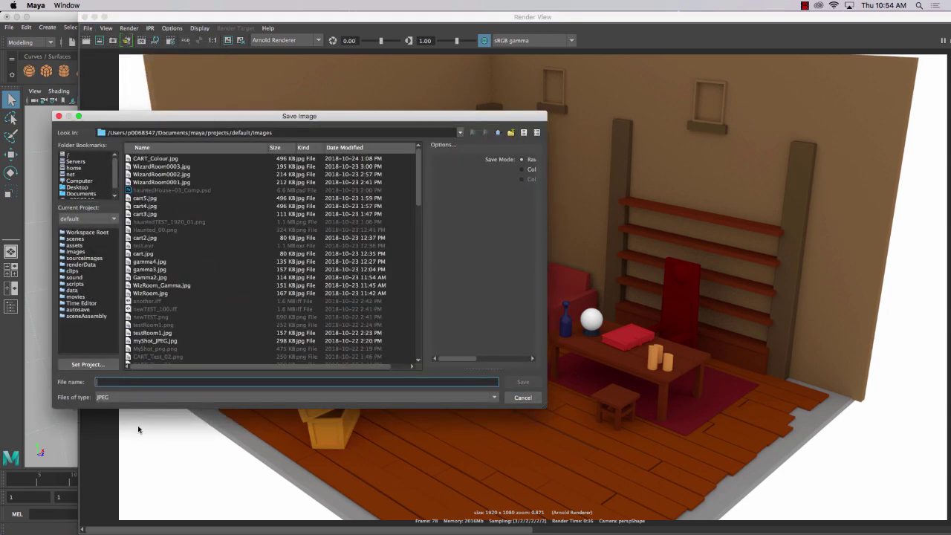
pyautogui.write('TestRenderSHOt')
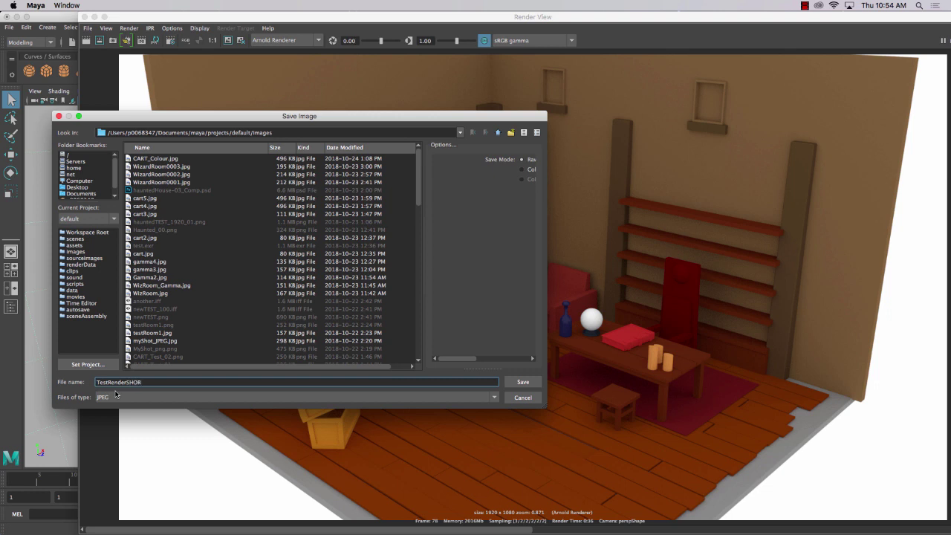
pyautogui.press('Return')
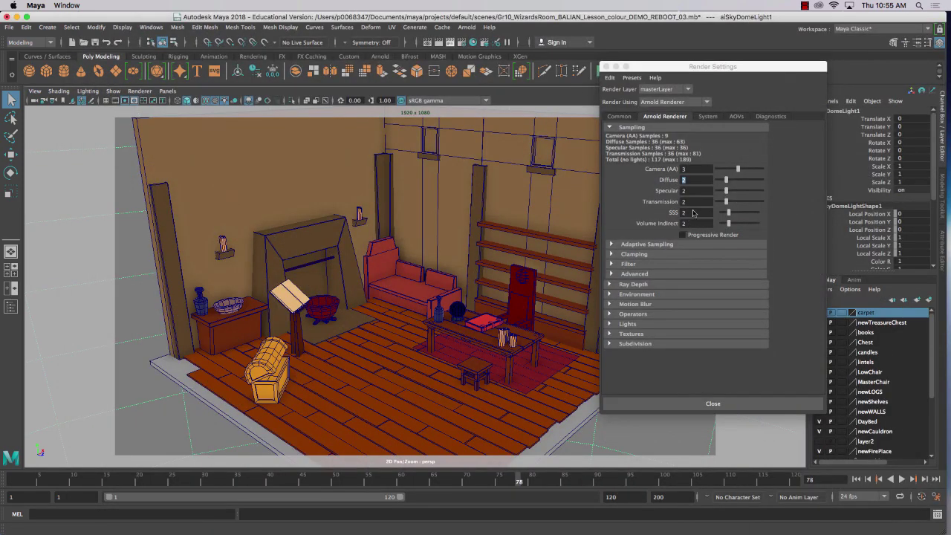
# Change Sampling to Camera (AA) 6 and Diffuse 3, then close Render Settings.
pyautogui.hotkey('shift', 'Tab')
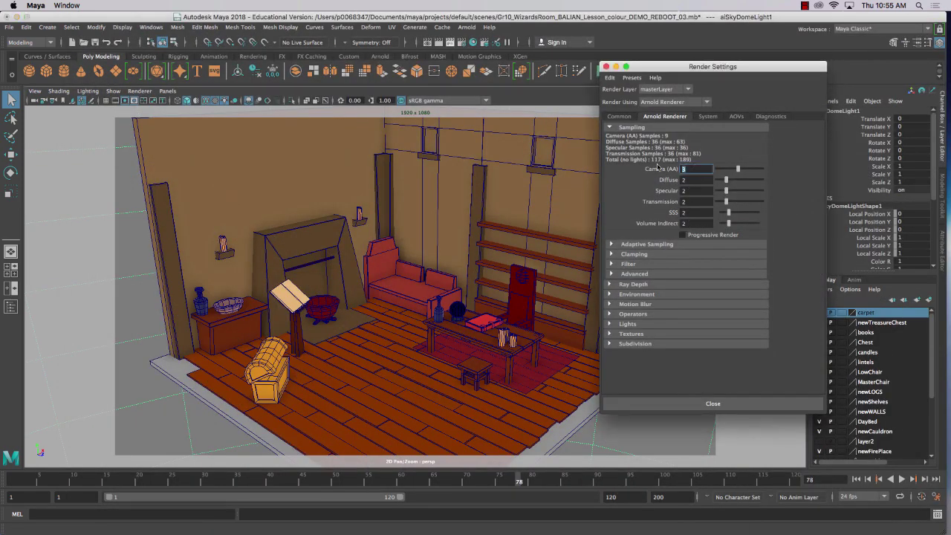
pyautogui.press('Tab')
pyautogui.write('3')
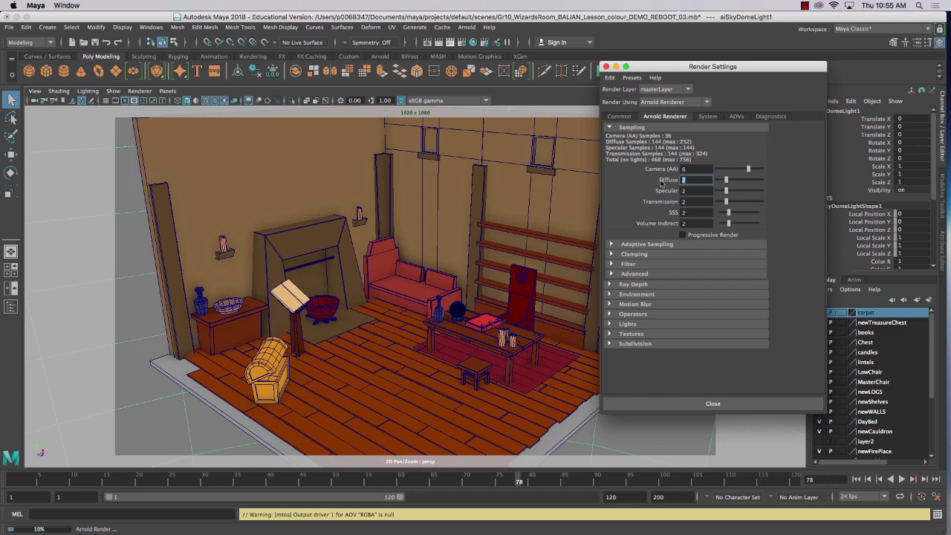
pyautogui.hotkey('shift', 'Tab')
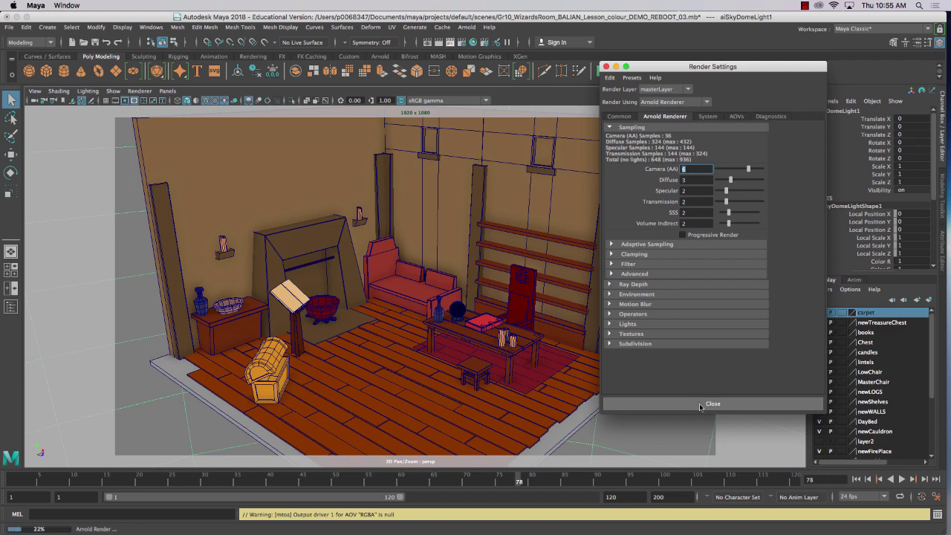
pyautogui.click(702, 404)
# Render the perspective camera via Arnold > Render for a less noisy, higher-sampled result.
pyautogui.click(467, 27)
pyautogui.click(454, 39)
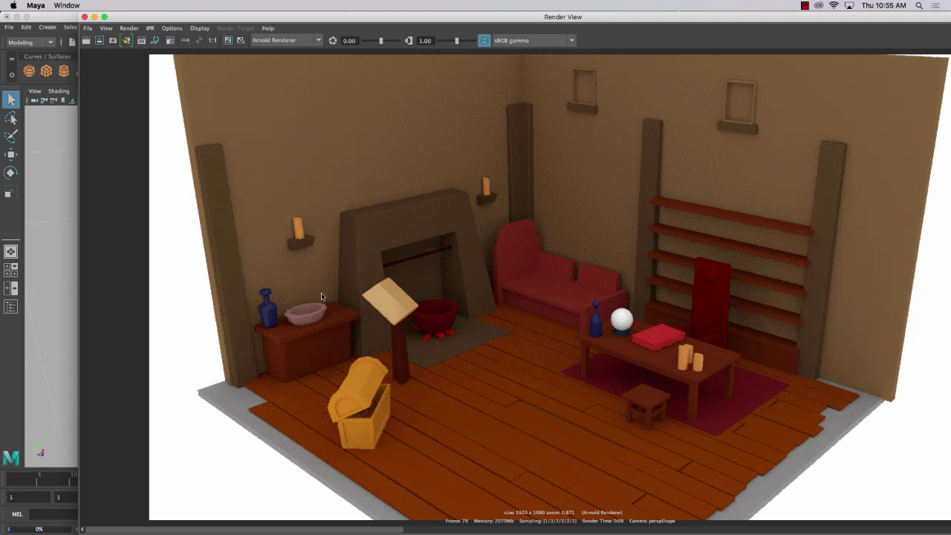
pyautogui.click(807, 6)
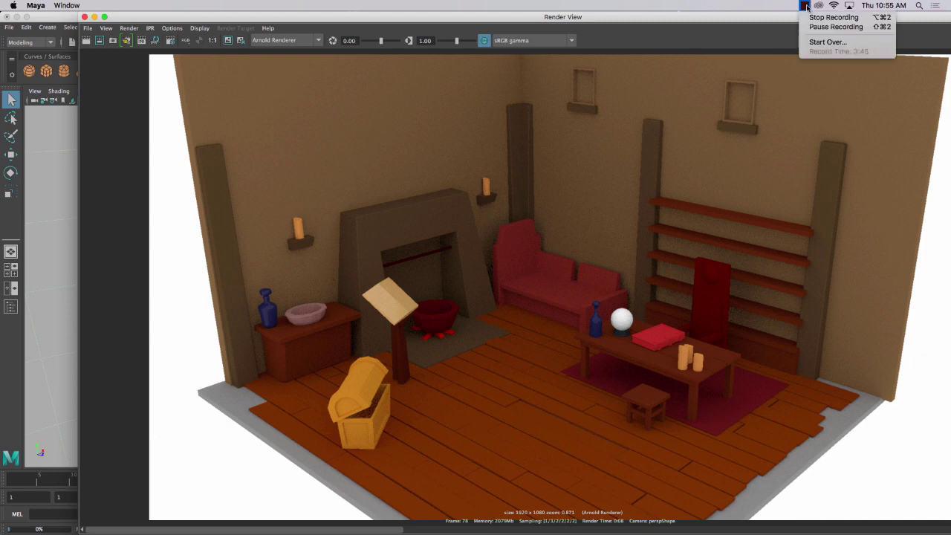
# Run an IPR Arnold render of the room at Camera (AA) 4 and narrow the Render View window.
pyautogui.click(820, 26)
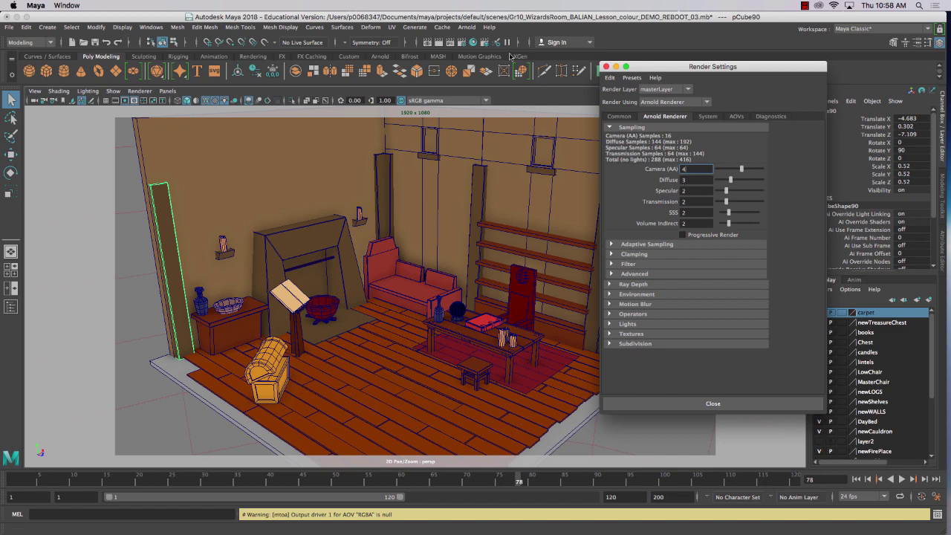
pyautogui.click(451, 46)
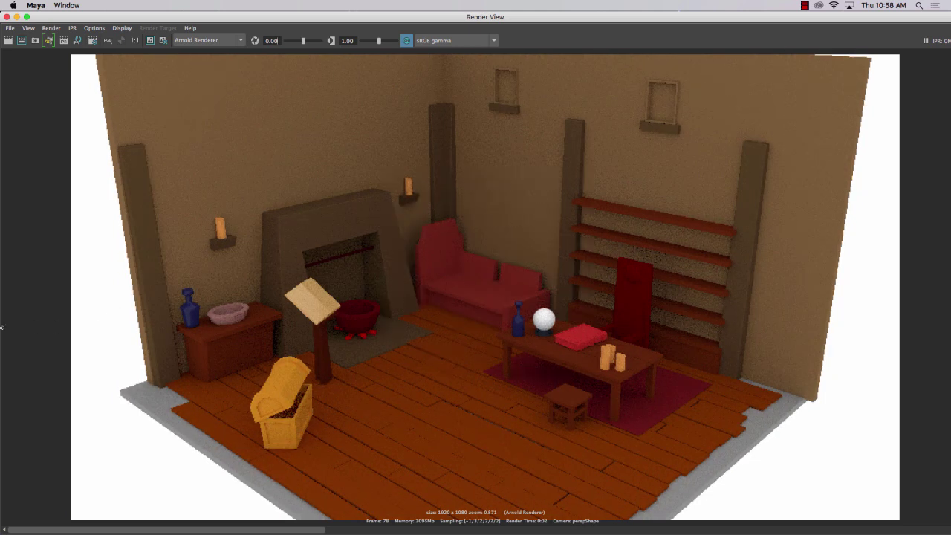
pyautogui.moveTo(3, 327); pyautogui.dragTo(71, 329)
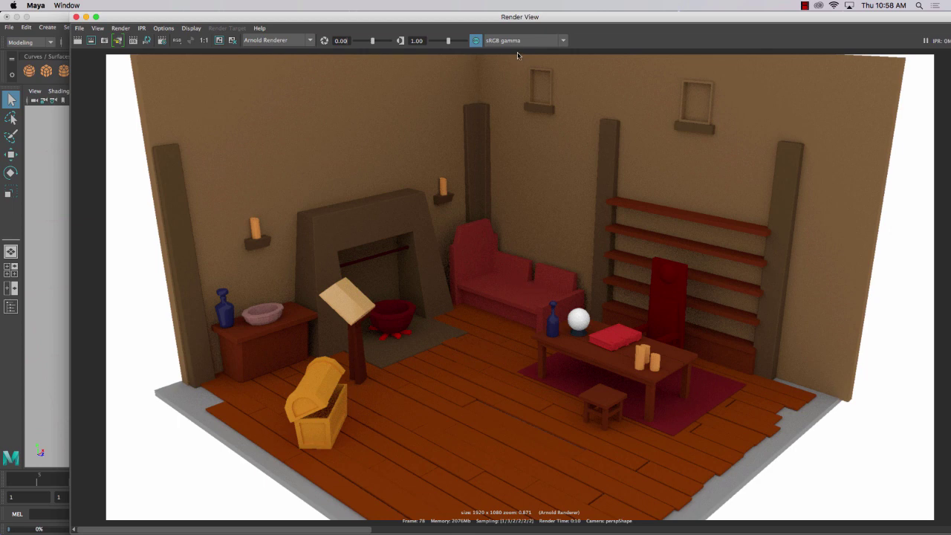
pyautogui.click(805, 5)
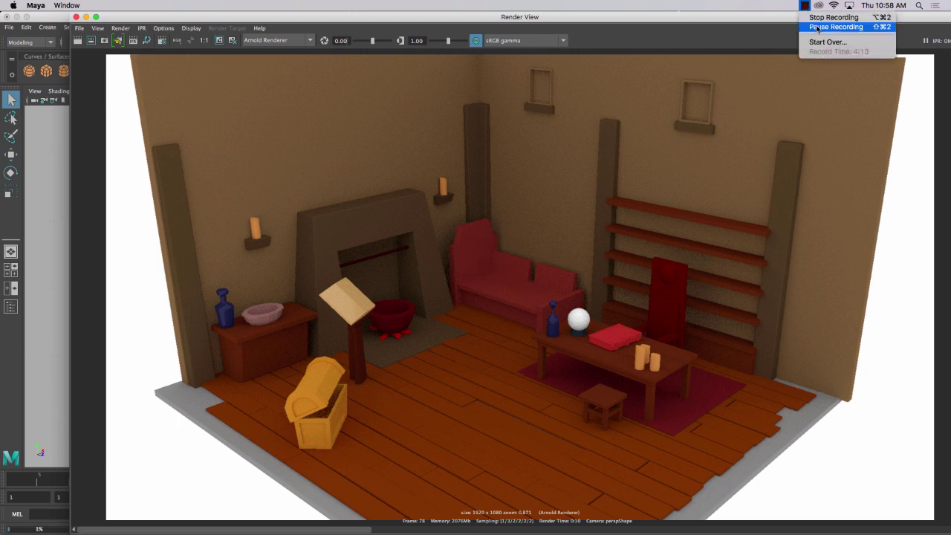
pyautogui.click(818, 28)
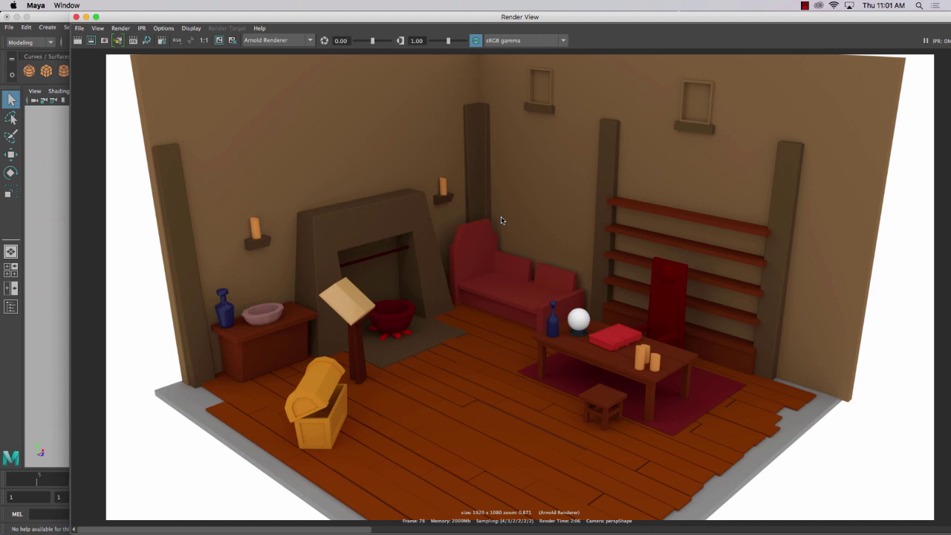
# View the render in Raw colour space, return to sRGB gamma, and minimise Render View.
pyautogui.click(505, 42)
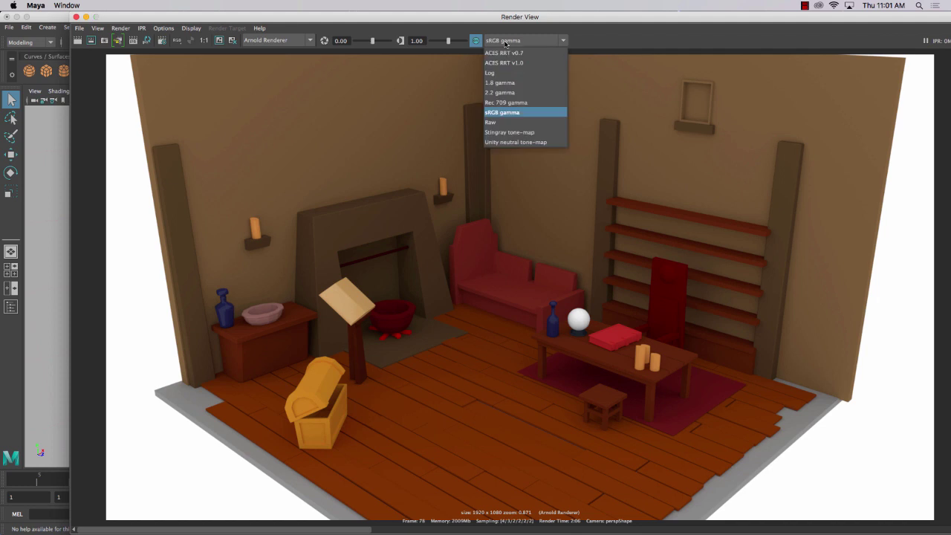
pyautogui.click(502, 123)
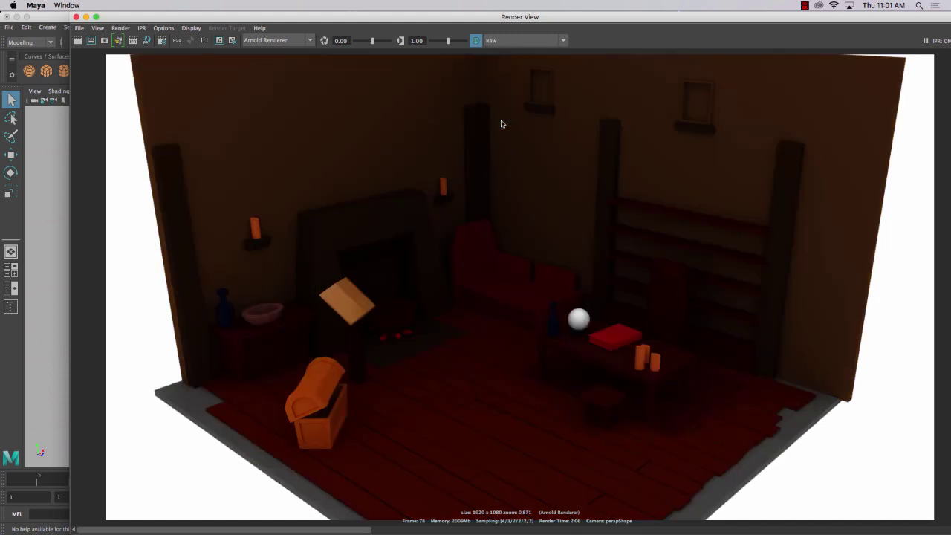
pyautogui.click(508, 42)
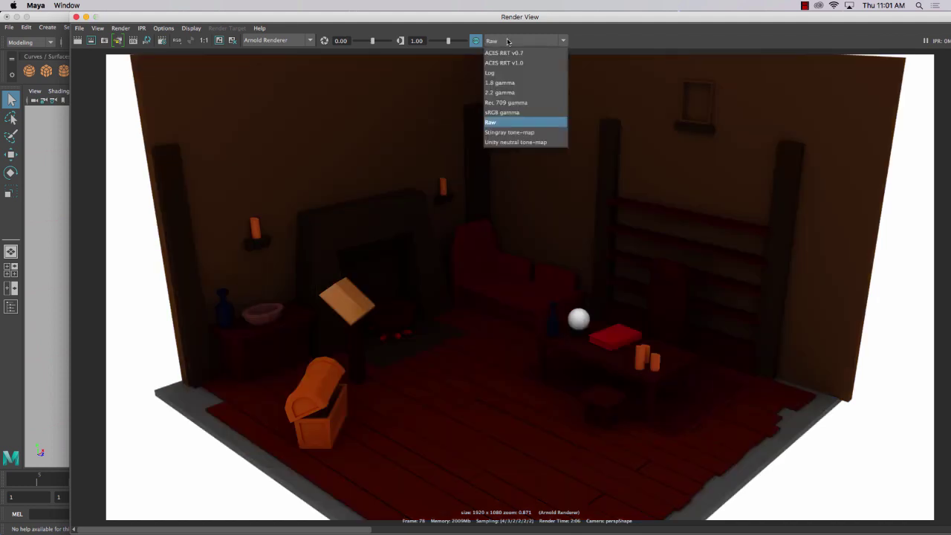
pyautogui.click(504, 113)
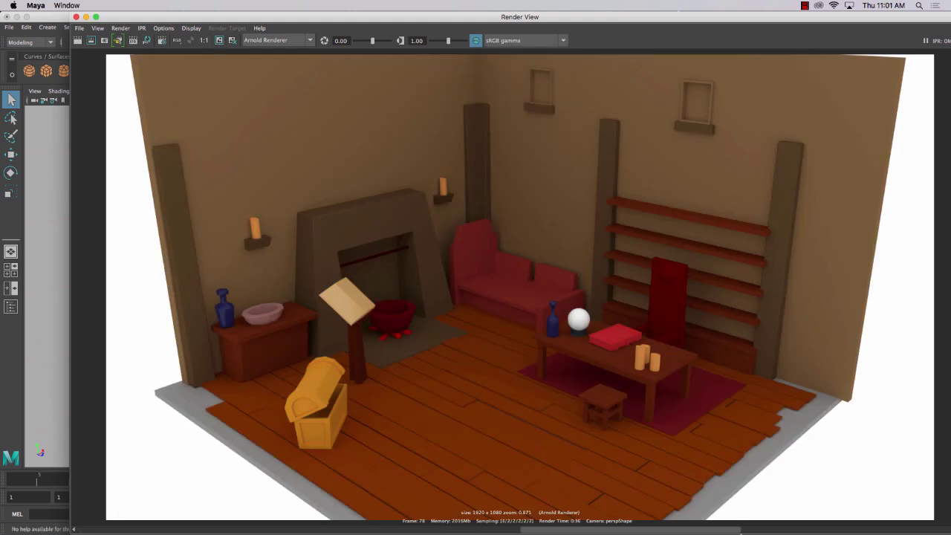
pyautogui.moveTo(186, 529)
pyautogui.mouseDown()
pyautogui.moveTo(847, 529)
pyautogui.moveTo(186, 529)
pyautogui.mouseUp()
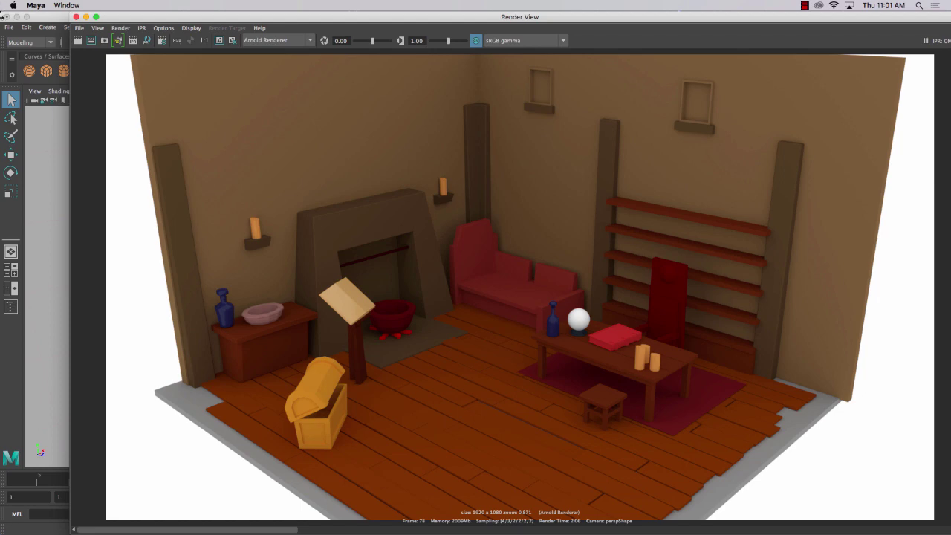
pyautogui.click(85, 16)
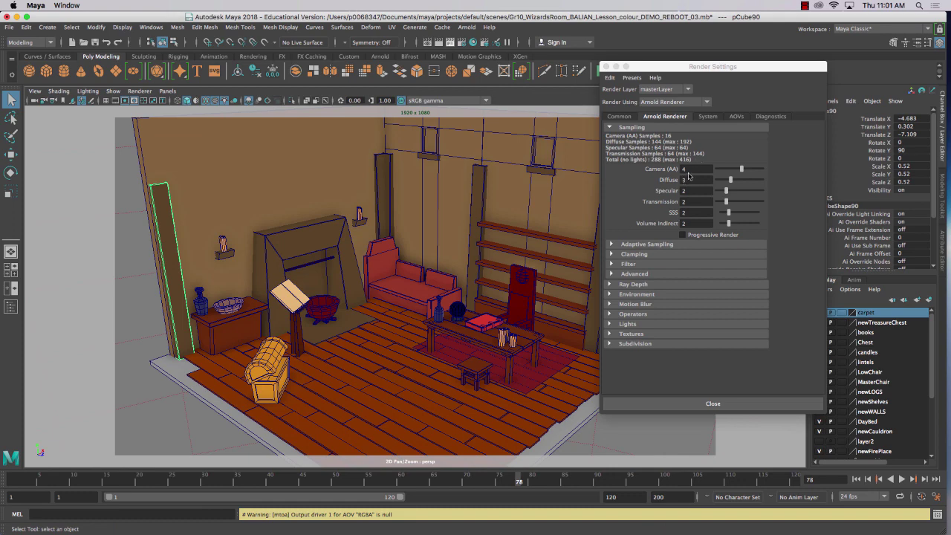
# Set Diffuse samples to 2 and Camera (AA) to 3, then minimise Render Settings.
pyautogui.click(689, 180)
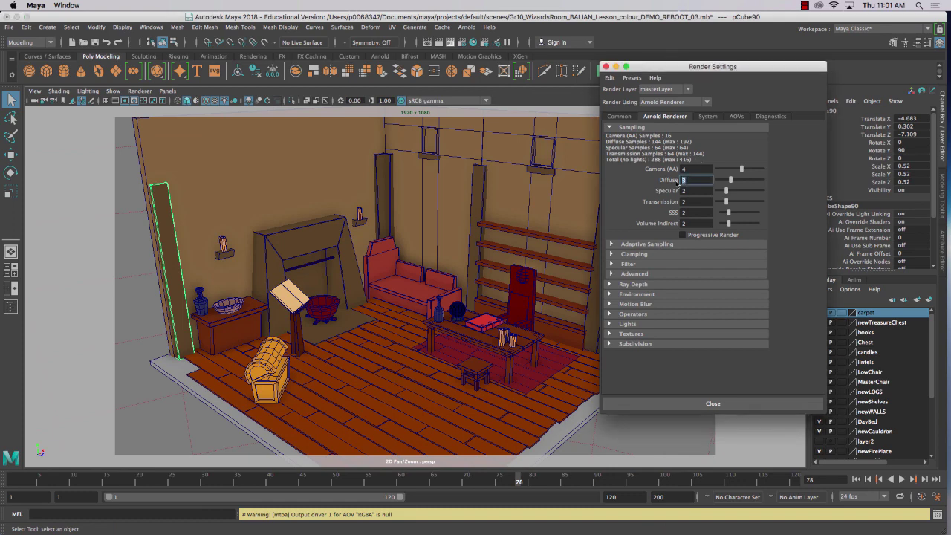
pyautogui.hotkey('shift', 'Tab')
pyautogui.write('3')
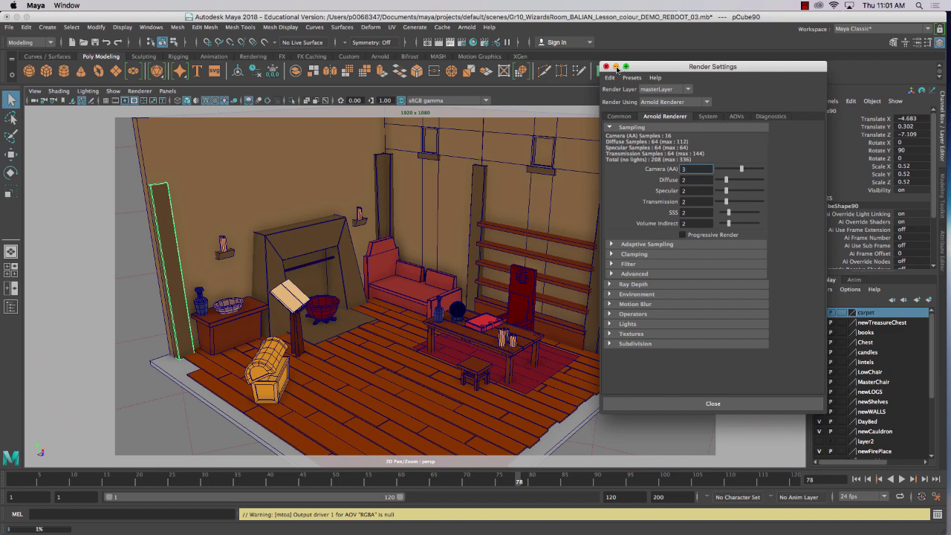
pyautogui.click(616, 67)
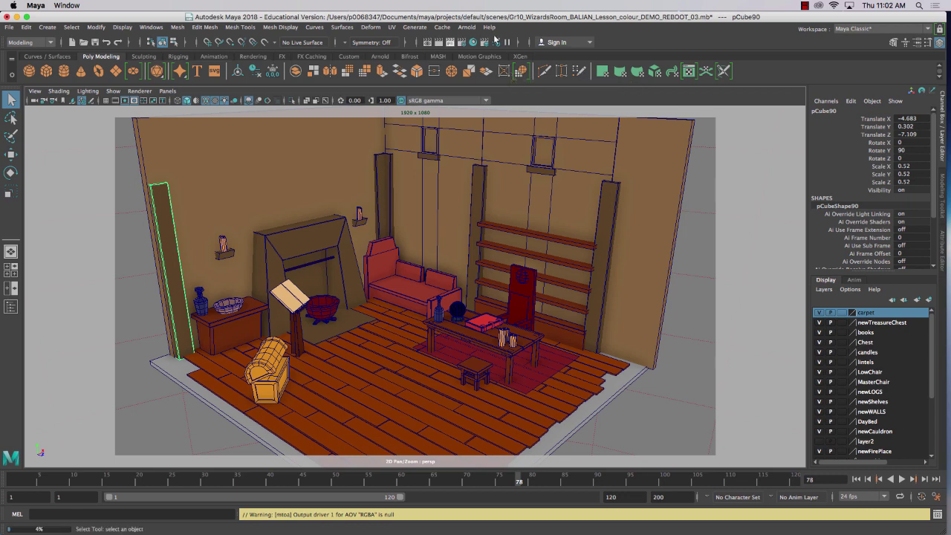
# Open the Arnold RenderView to render the room and shift its window aside.
pyautogui.moveTo(160, 203); pyautogui.dragTo(196, 190, button='right')
pyautogui.click(466, 27)
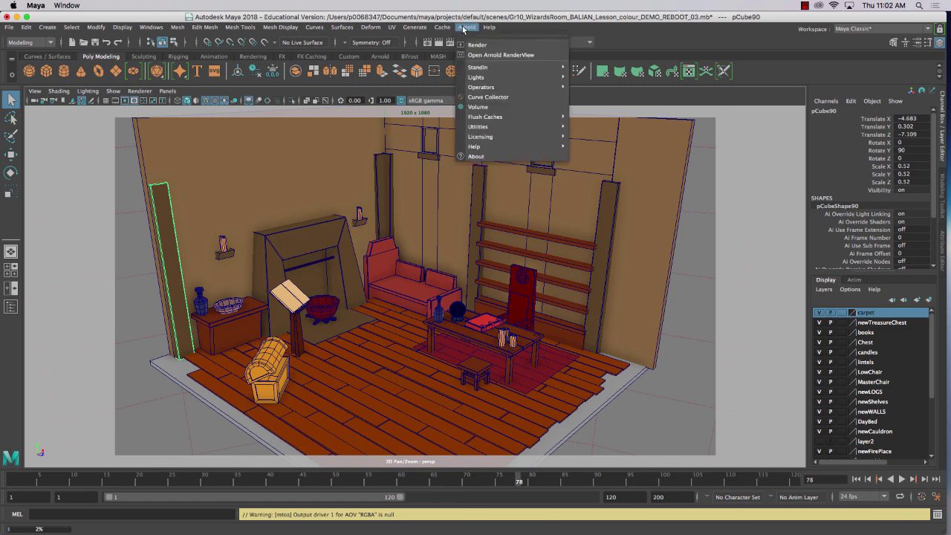
pyautogui.click(506, 55)
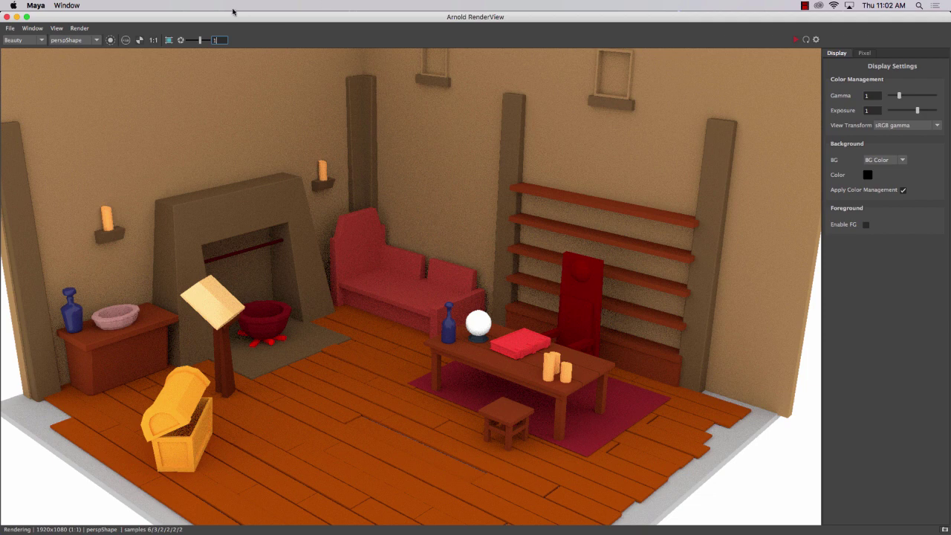
pyautogui.moveTo(225, 20); pyautogui.dragTo(243, 20)
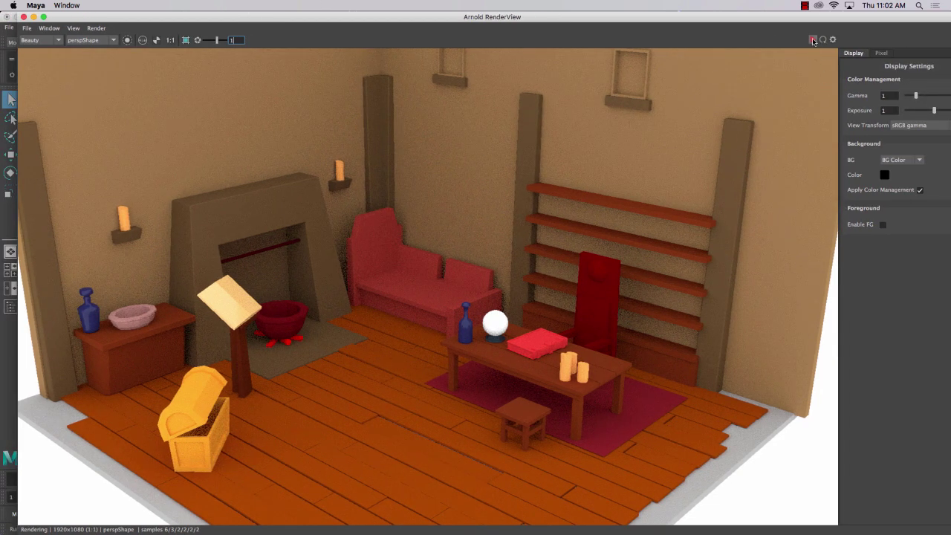
# Try display Exposure 0, then restore Exposure 1 in the Display Settings.
pyautogui.click(892, 111)
pyautogui.write('0')
pyautogui.press('Return')
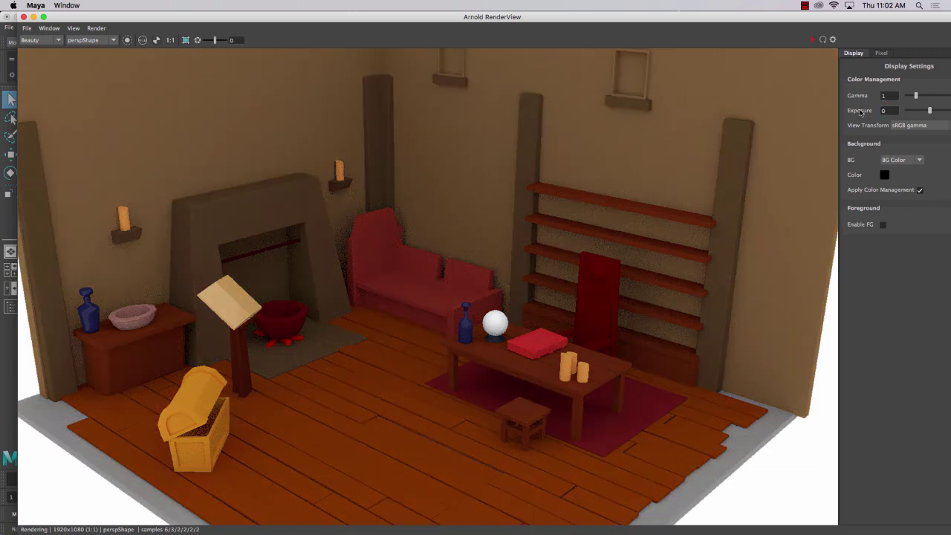
pyautogui.doubleClick(892, 111)
pyautogui.write('1')
pyautogui.press('Return')
pyautogui.click(832, 39)
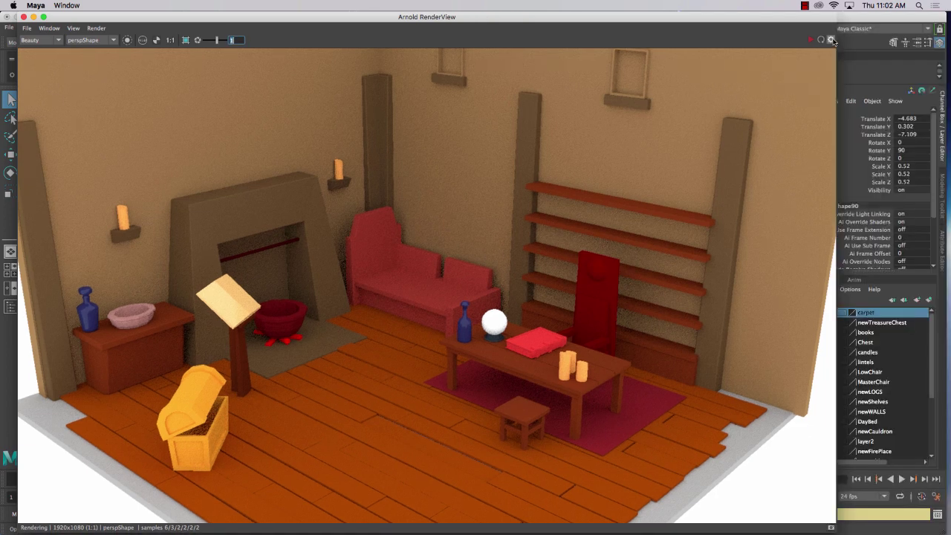
pyautogui.click(832, 40)
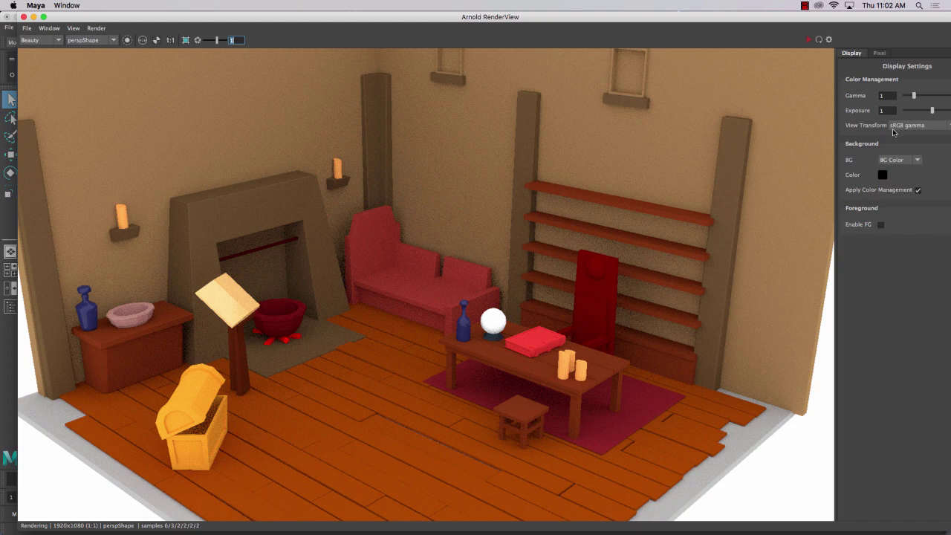
# Refresh the render to re-render the room from scratch.
pyautogui.click(809, 41)
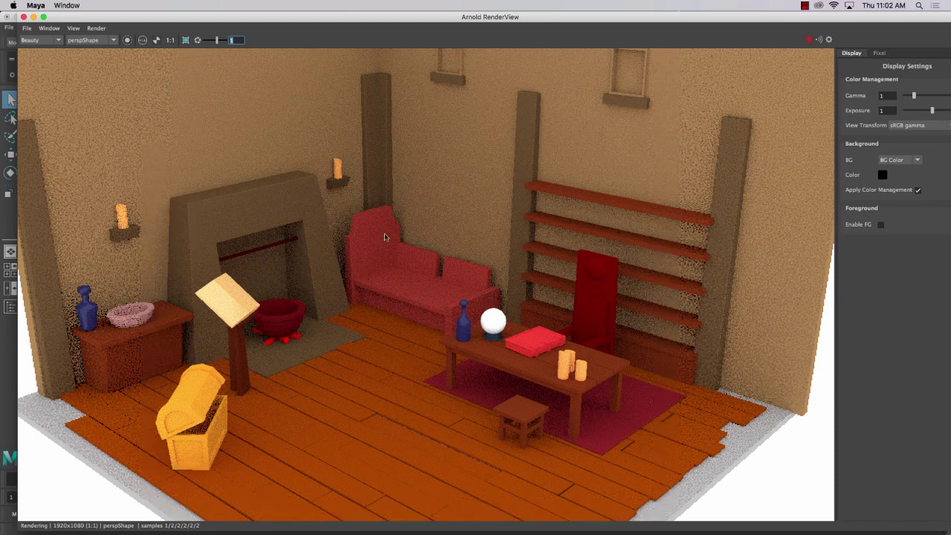
pyautogui.click(806, 6)
pyautogui.click(812, 28)
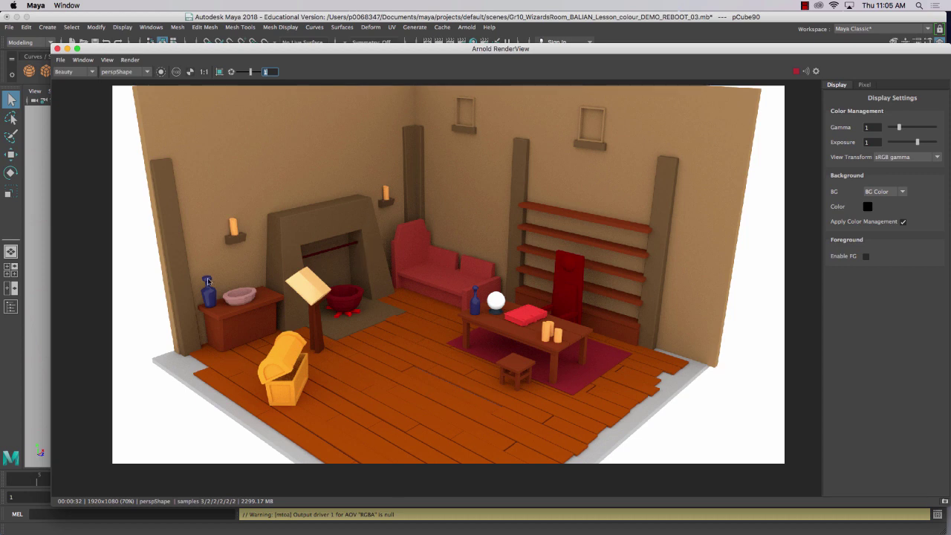
# Set the Save Image Options View Transform to sRGB gamma.
pyautogui.click(60, 60)
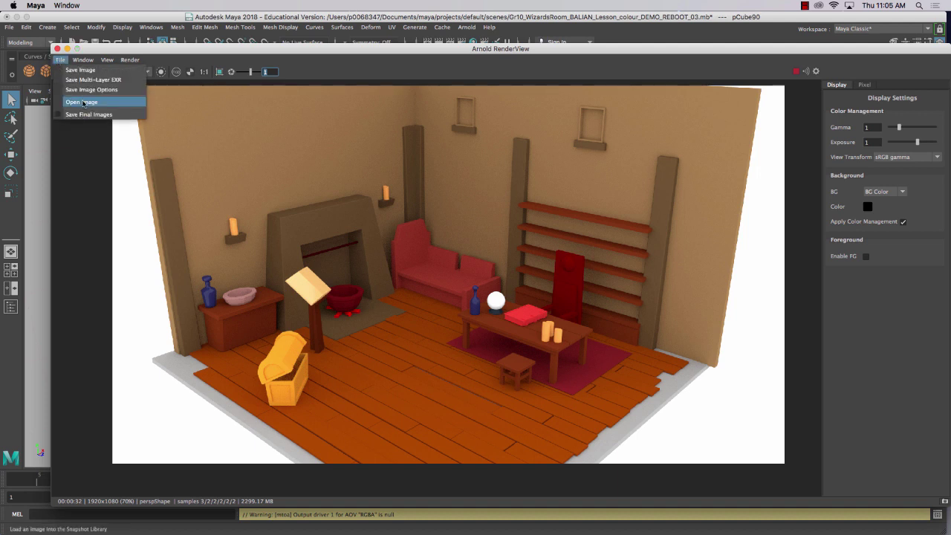
pyautogui.click(86, 90)
pyautogui.click(513, 269)
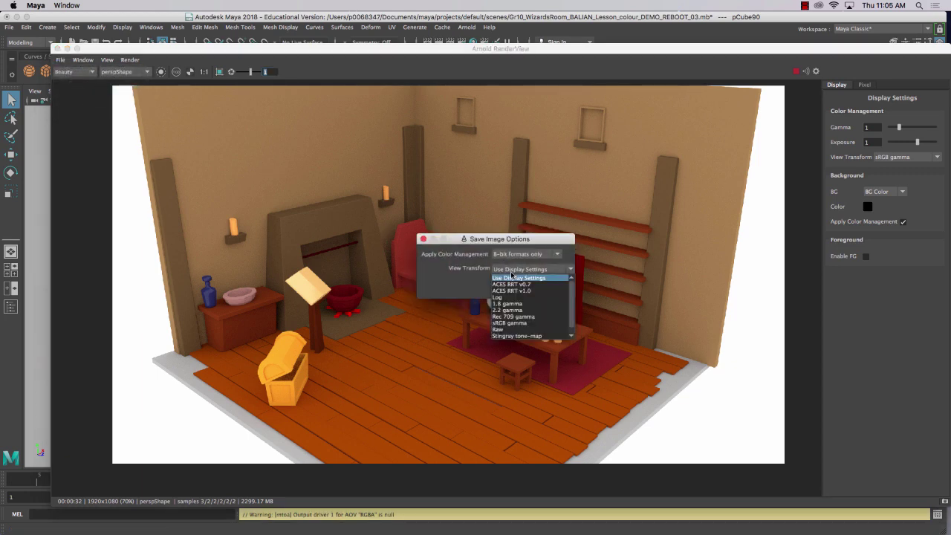
pyautogui.click(511, 324)
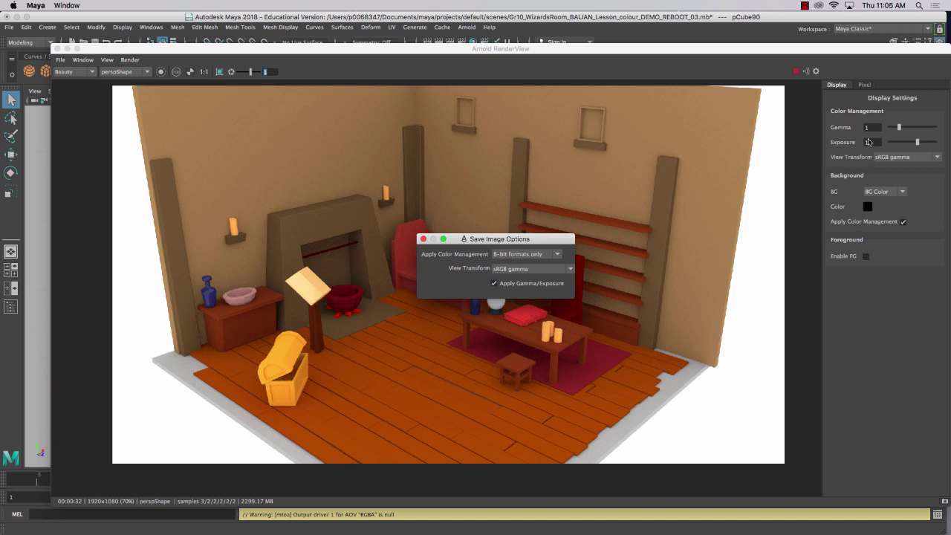
pyautogui.click(423, 239)
# Try the Raw view transform, settle back on sRGB gamma, then start File > Save Image.
pyautogui.click(60, 59)
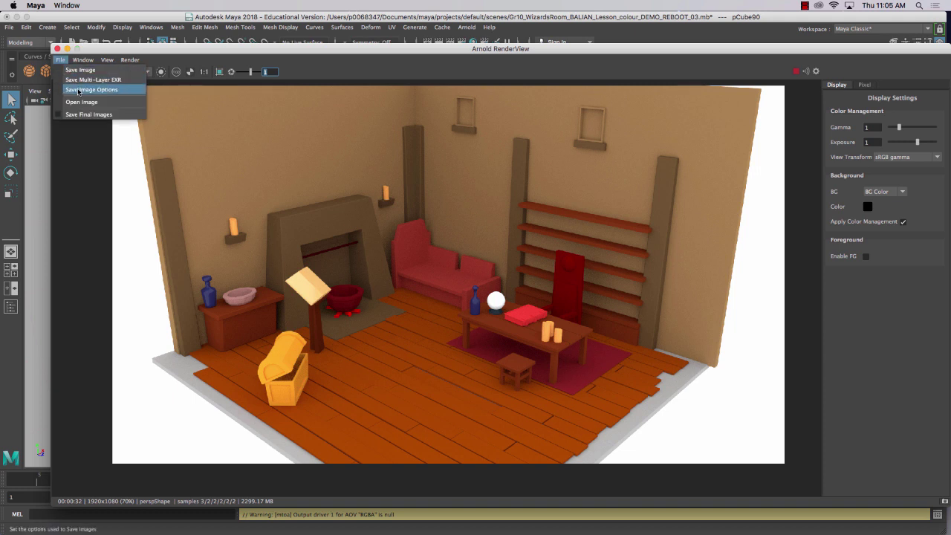
pyautogui.click(79, 90)
pyautogui.click(534, 270)
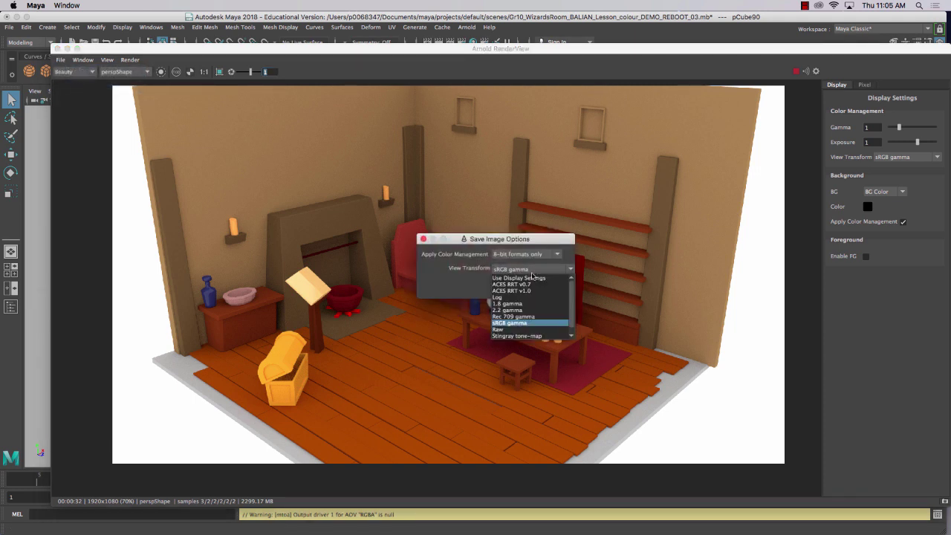
pyautogui.click(500, 329)
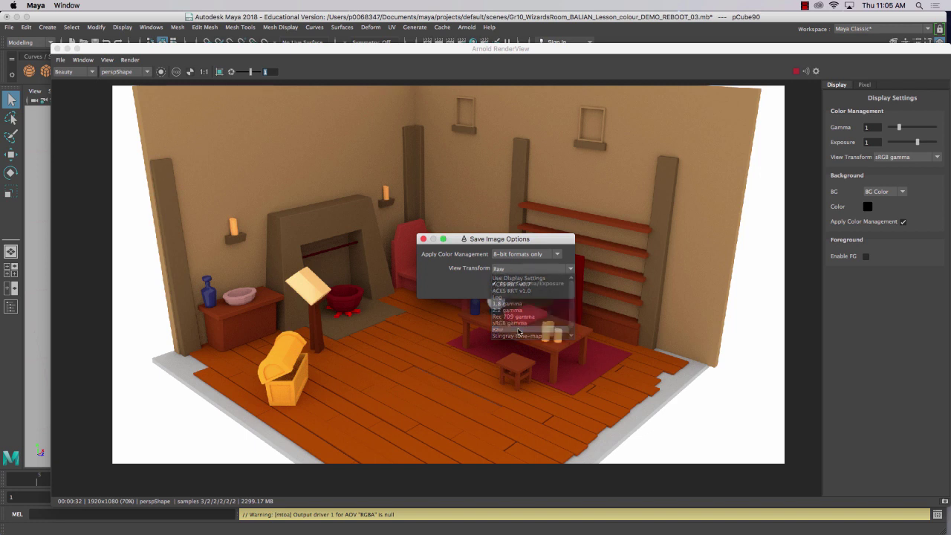
pyautogui.click(512, 269)
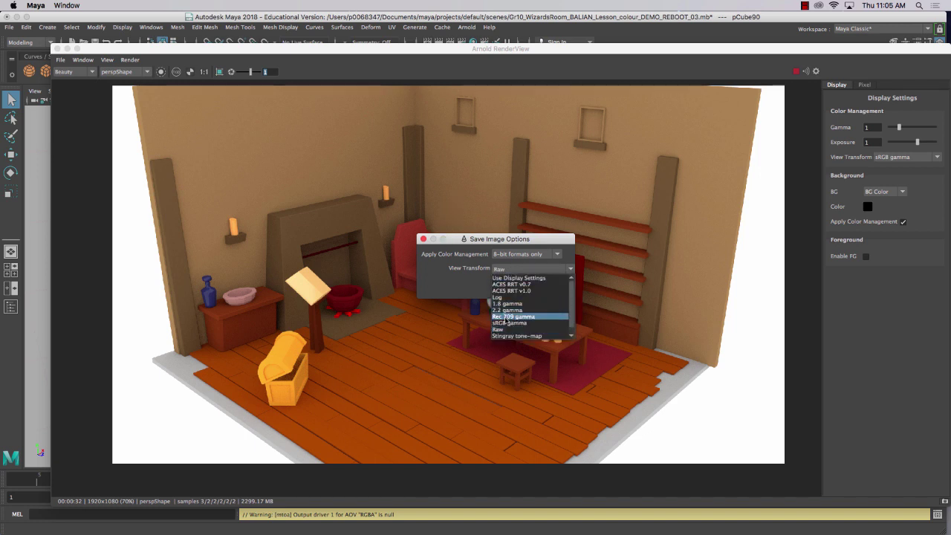
pyautogui.click(508, 323)
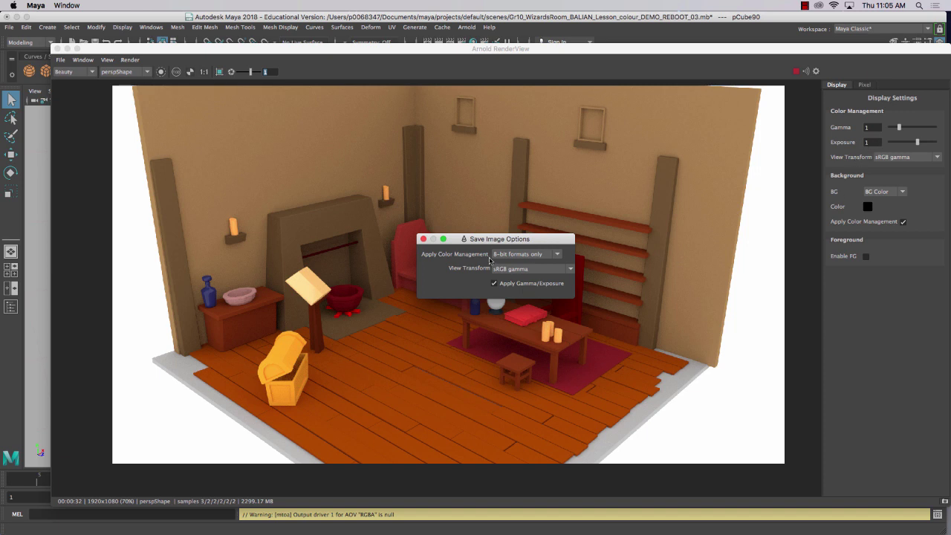
pyautogui.click(424, 239)
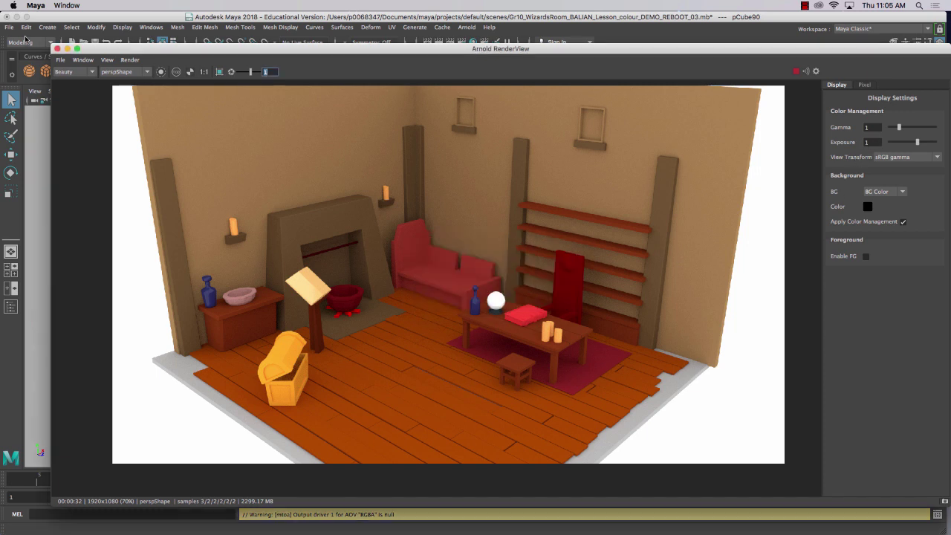
pyautogui.click(59, 60)
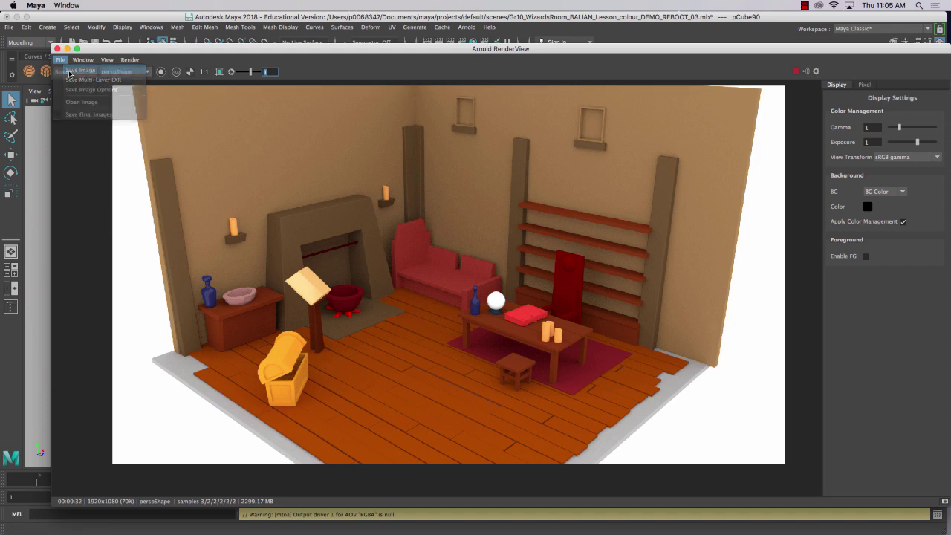
pyautogui.click(69, 72)
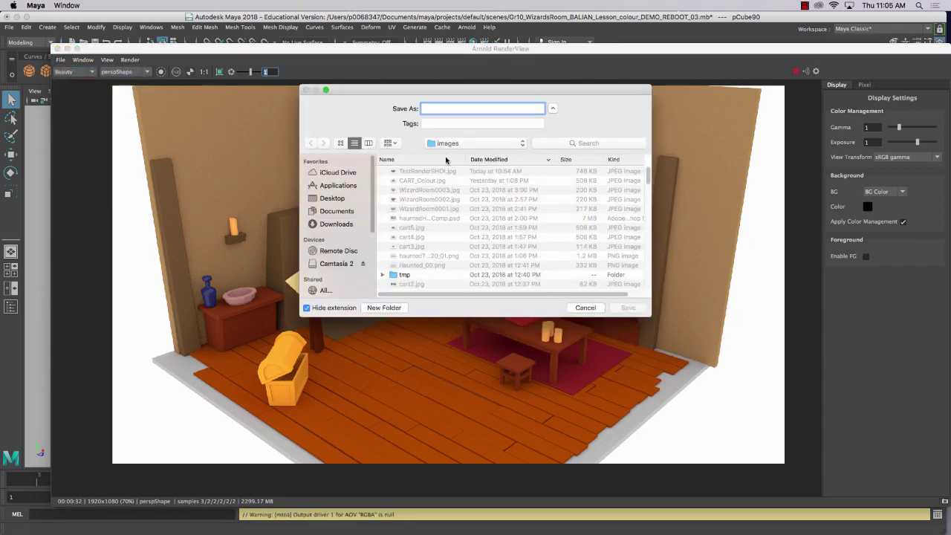
# Save the render as 'MyFinalSHOT_AB_01' in the images folder.
pyautogui.write('MyFinalSHOT_AB_0')
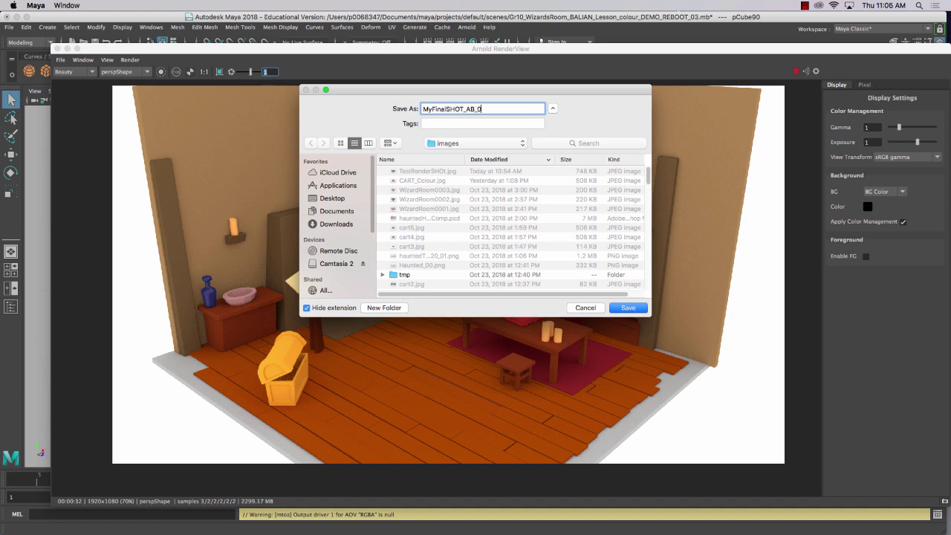
pyautogui.press('Return')
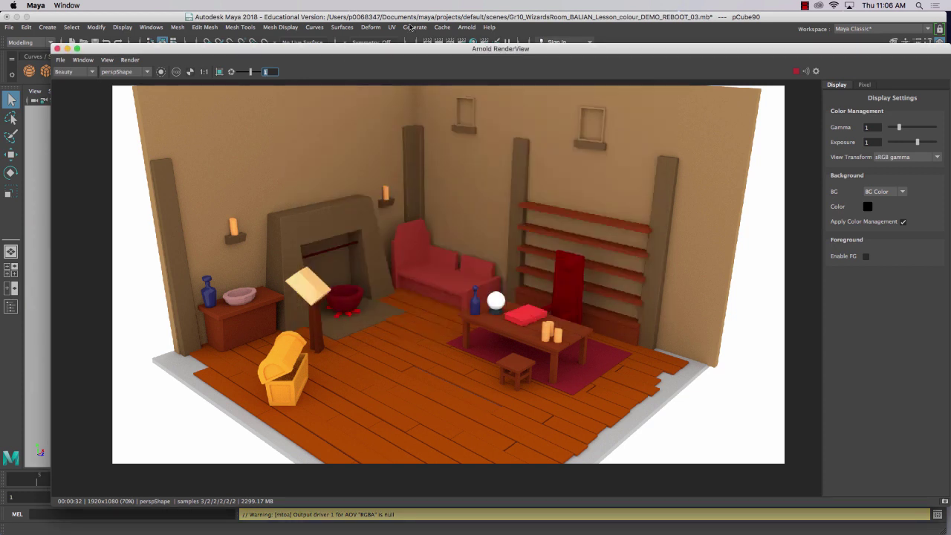
pyautogui.click(805, 6)
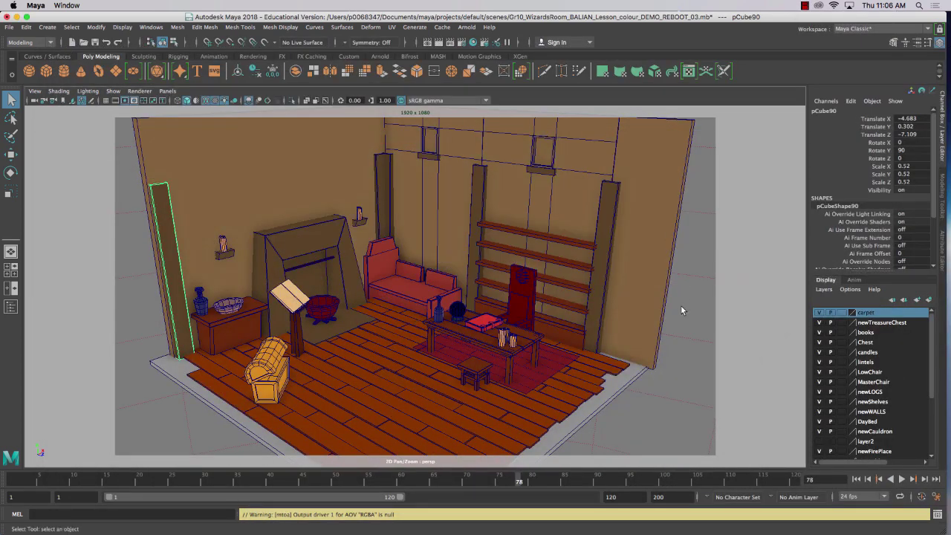
# Delete aiSkyDomeLight1 and create a new Arnold Skydome Light.
pyautogui.click(674, 393)
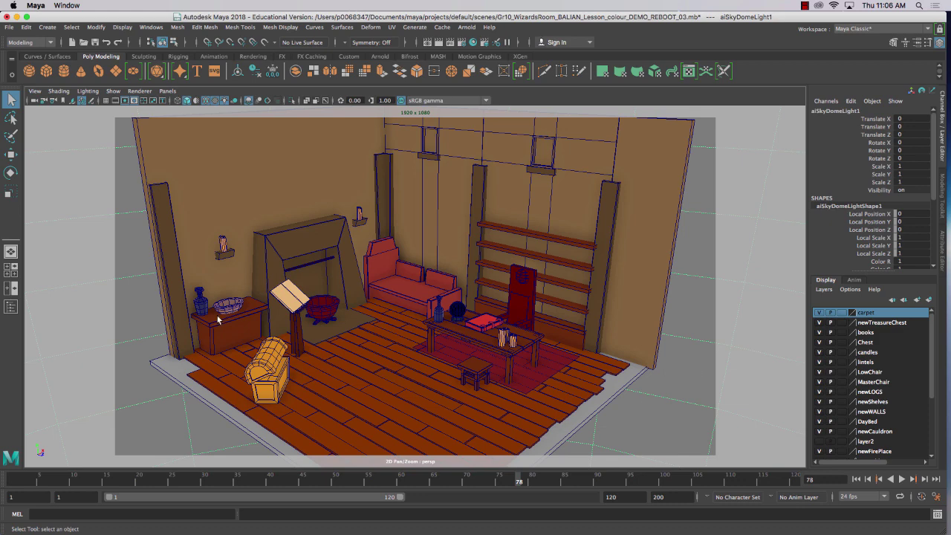
pyautogui.press('Delete')
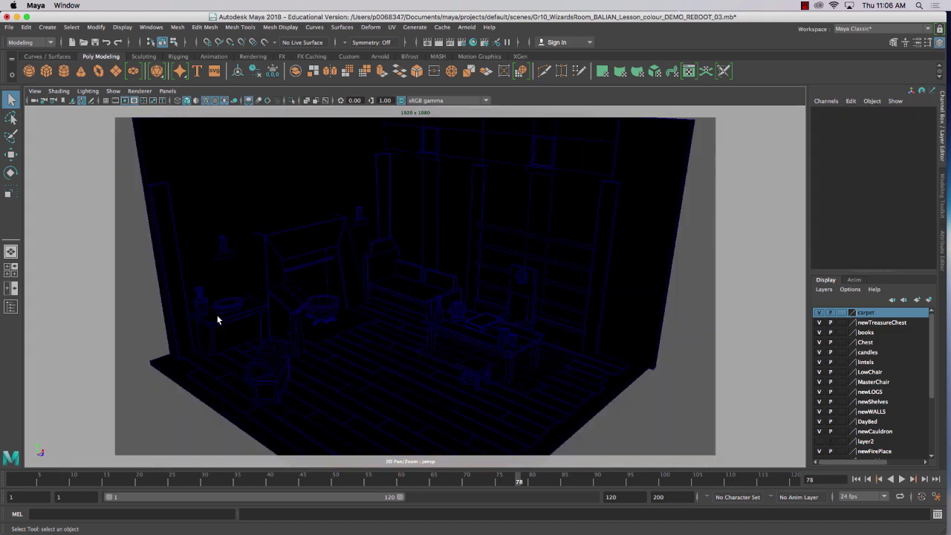
pyautogui.click(467, 27)
pyautogui.moveTo(492, 79)
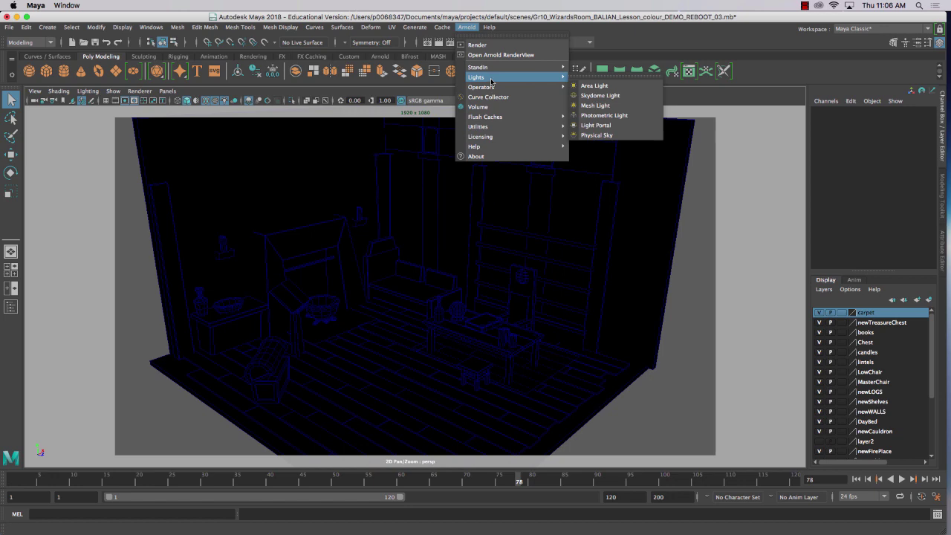
pyautogui.click(588, 97)
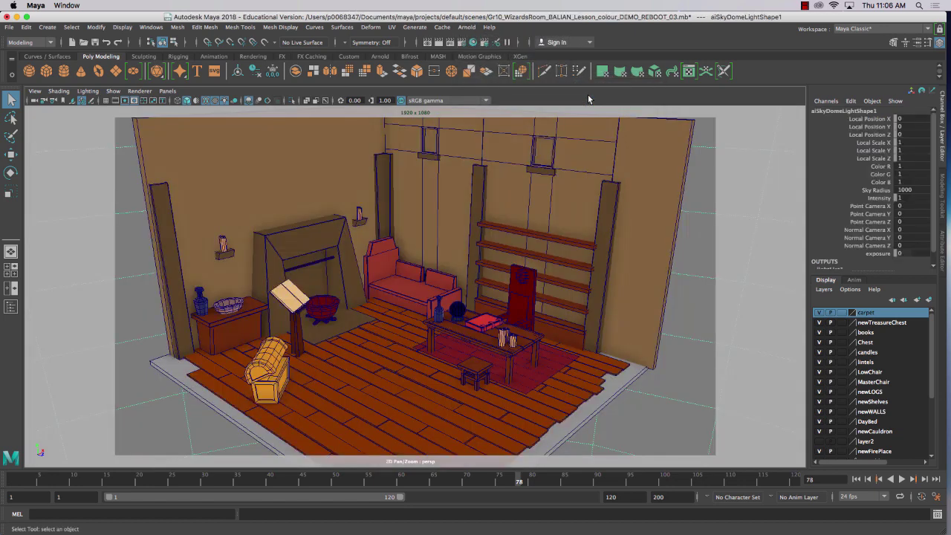
# Toggle Use All Lights off and back on in the viewport, then open Render Settings.
pyautogui.click(226, 102)
pyautogui.click(226, 102)
pyautogui.click(225, 102)
pyautogui.click(225, 102)
pyautogui.click(462, 43)
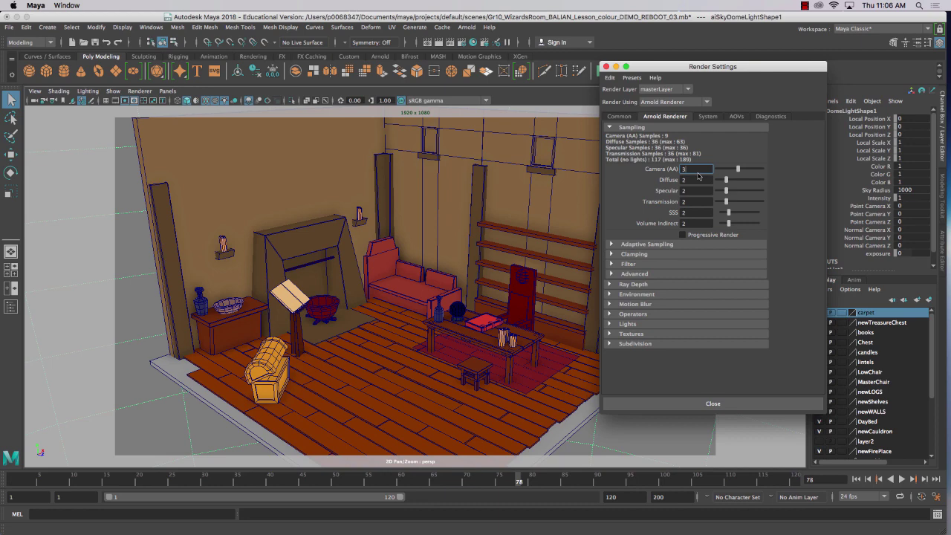
# Apply the HD_1080 image size preset for a 1920x1080 render resolution.
pyautogui.click(621, 116)
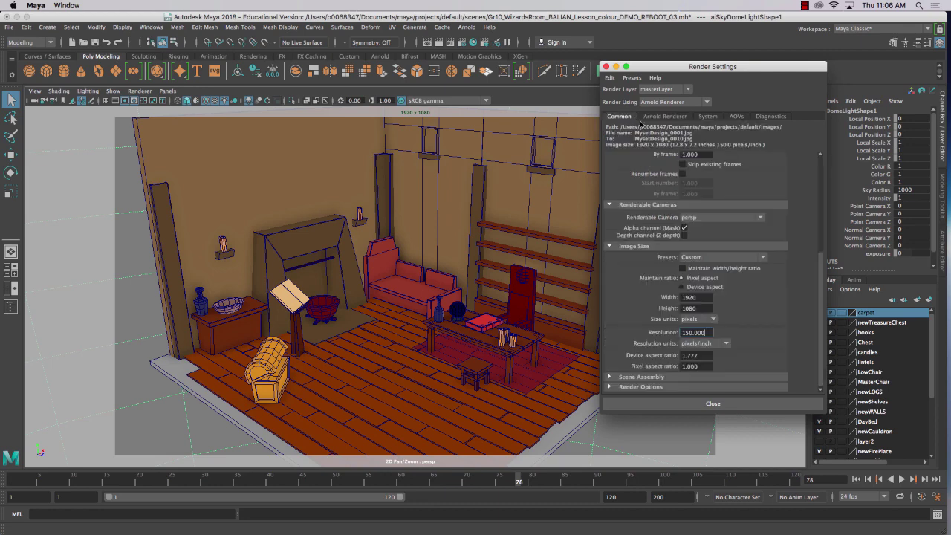
pyautogui.scroll(-5, 776, 298)
pyautogui.scroll(-1, 774, 301)
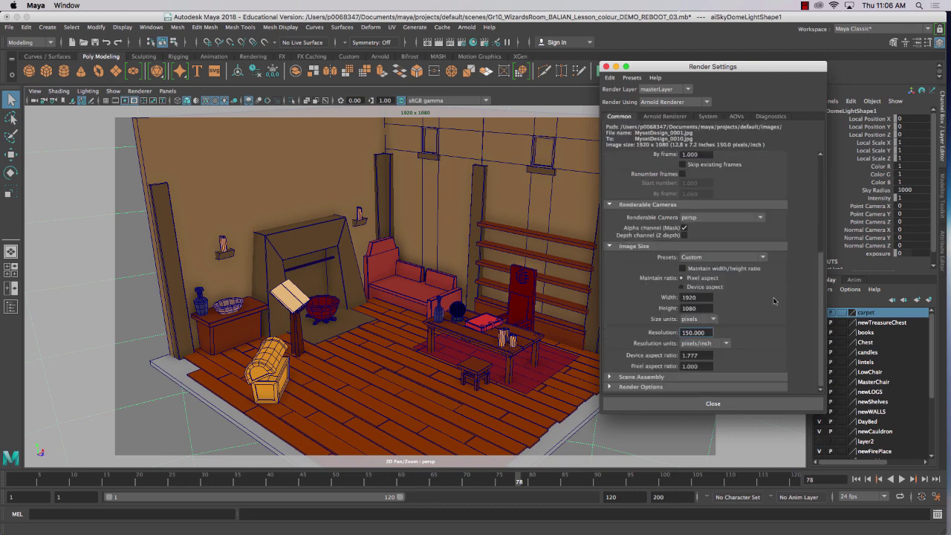
pyautogui.click(709, 258)
pyautogui.scroll(-4, 762, 305)
pyautogui.click(699, 318)
pyautogui.doubleClick(695, 333)
pyautogui.write('150')
# Lower Arnold Specular samples from 2 to 1, then close Render Settings.
pyautogui.click(669, 116)
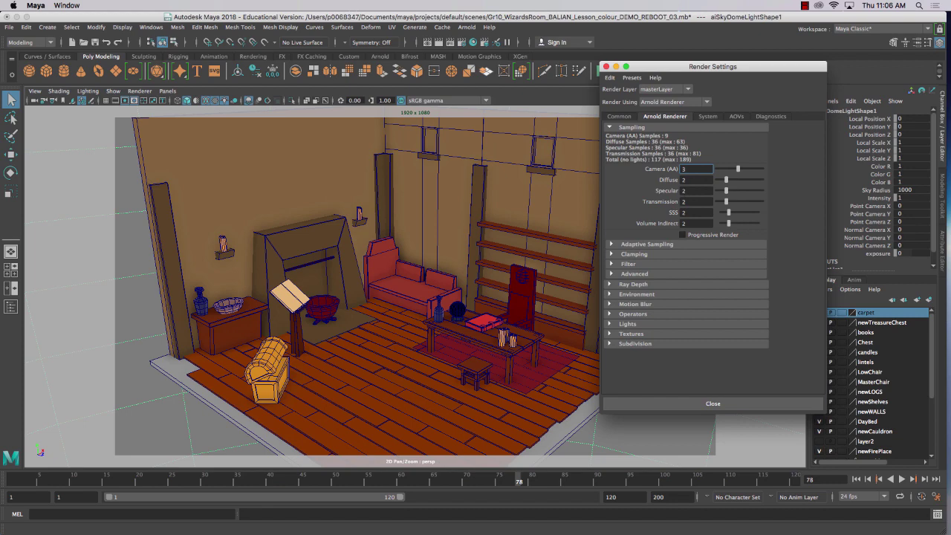
pyautogui.moveTo(733, 196); pyautogui.dragTo(721, 195)
pyautogui.click(440, 315)
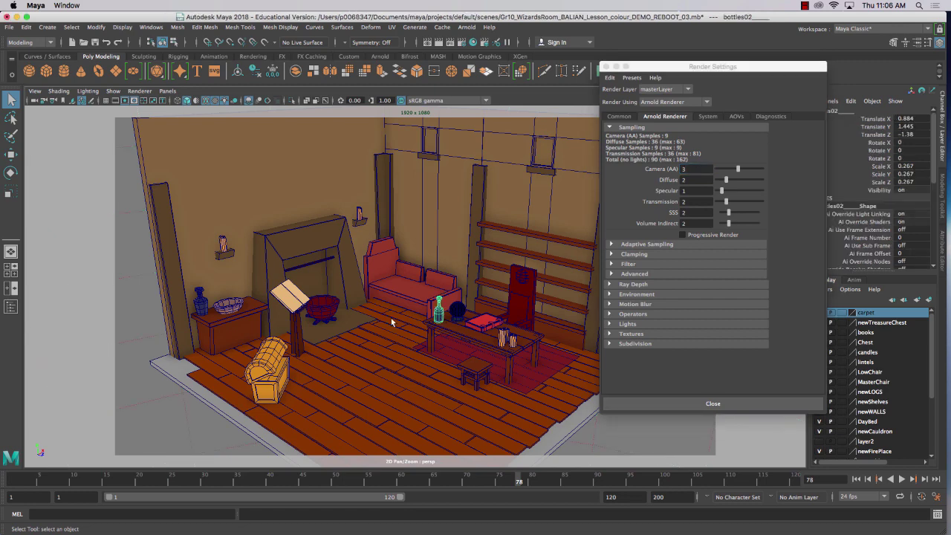
pyautogui.click(204, 305)
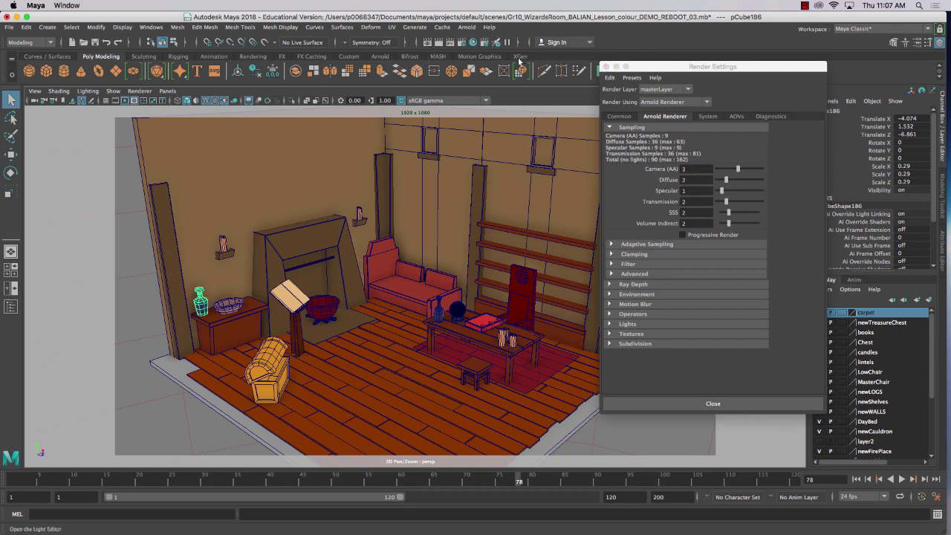
pyautogui.click(606, 67)
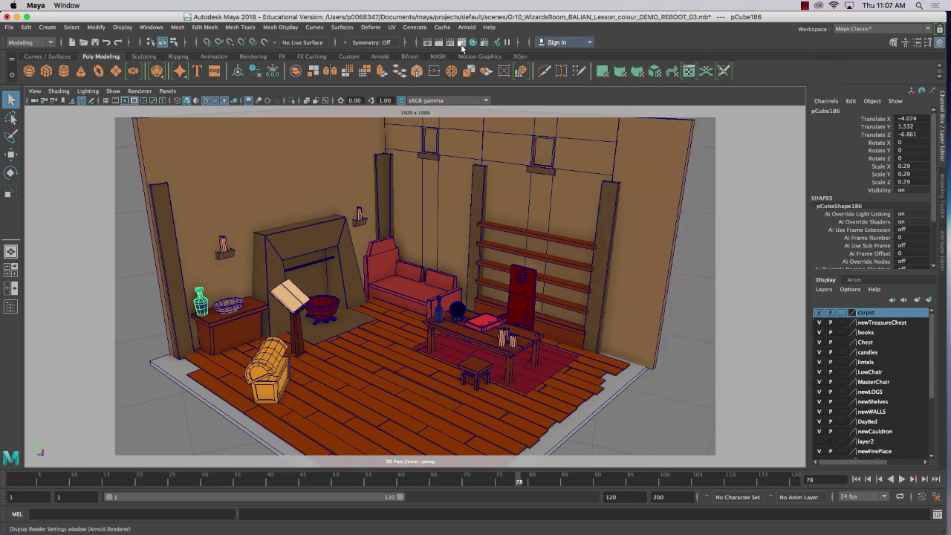
pyautogui.click(466, 28)
pyautogui.click(492, 55)
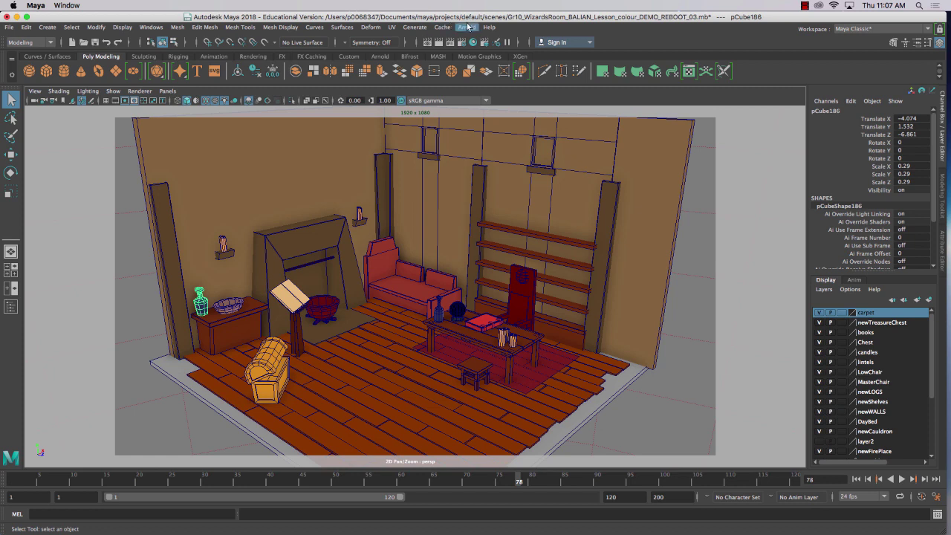
pyautogui.click(468, 27)
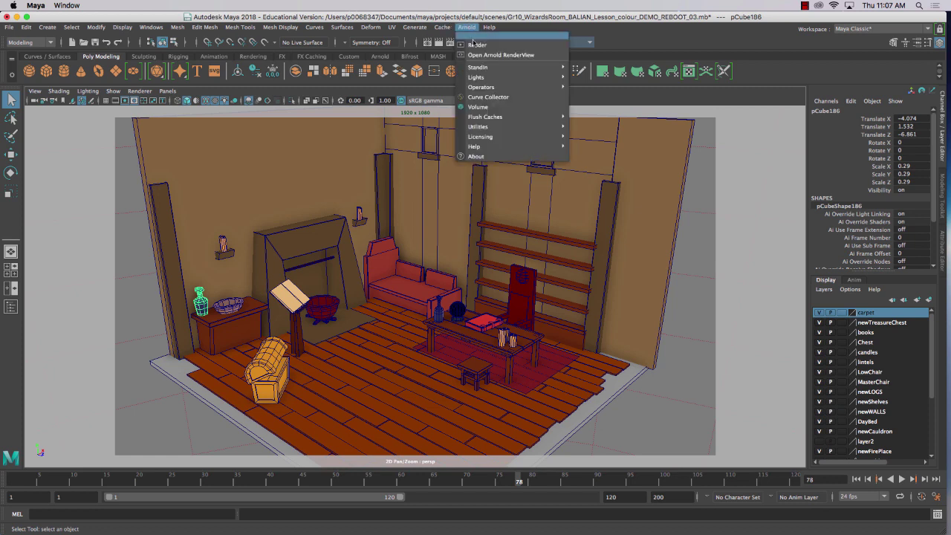
pyautogui.click(476, 45)
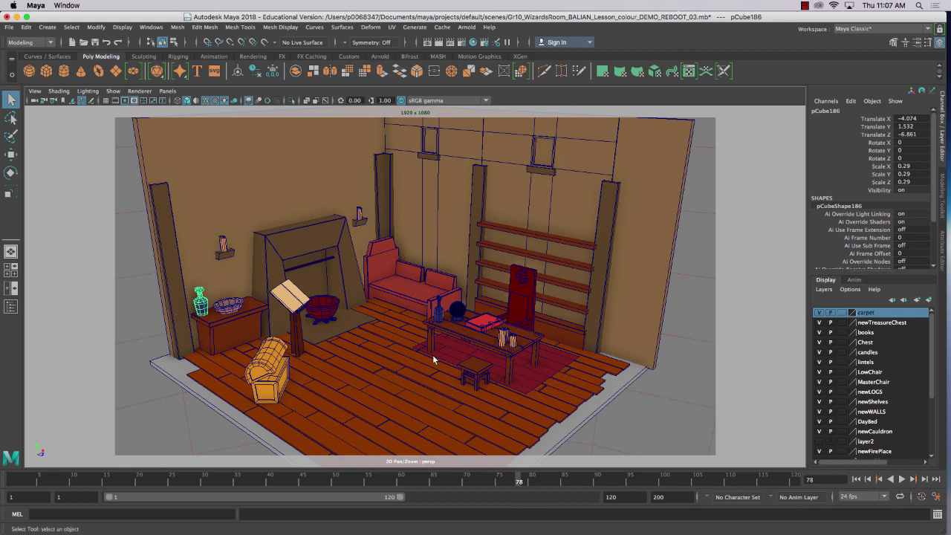
pyautogui.click(805, 5)
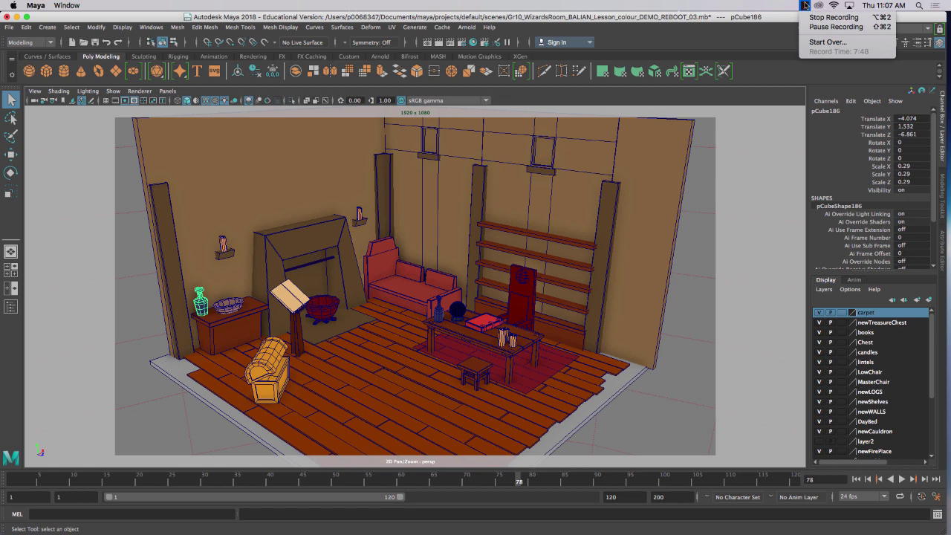